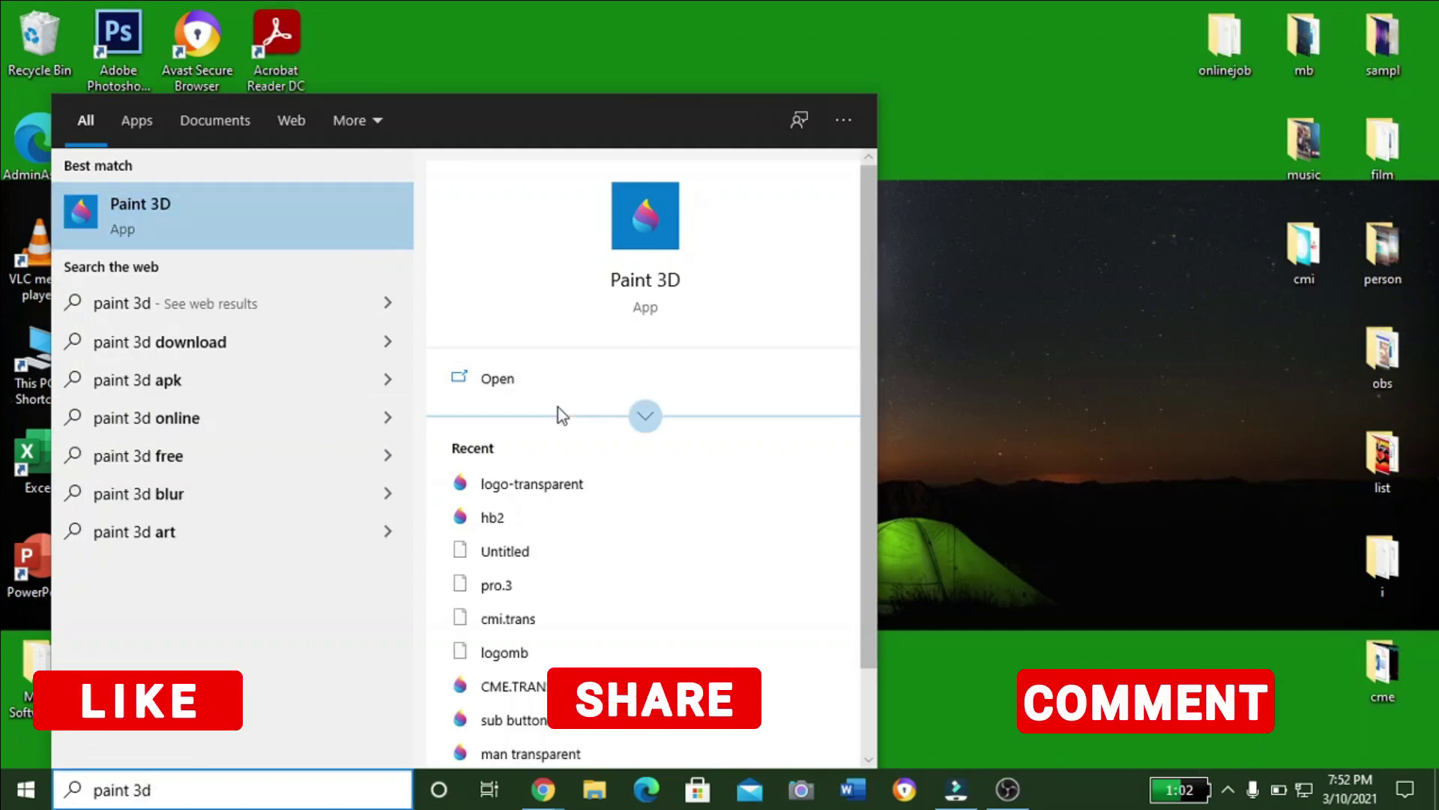
Open Paint 3D with a new project and bring the sunset picture from the desktop onto the canvas.
{"action": "left_click", "coordinate": [548, 374]}
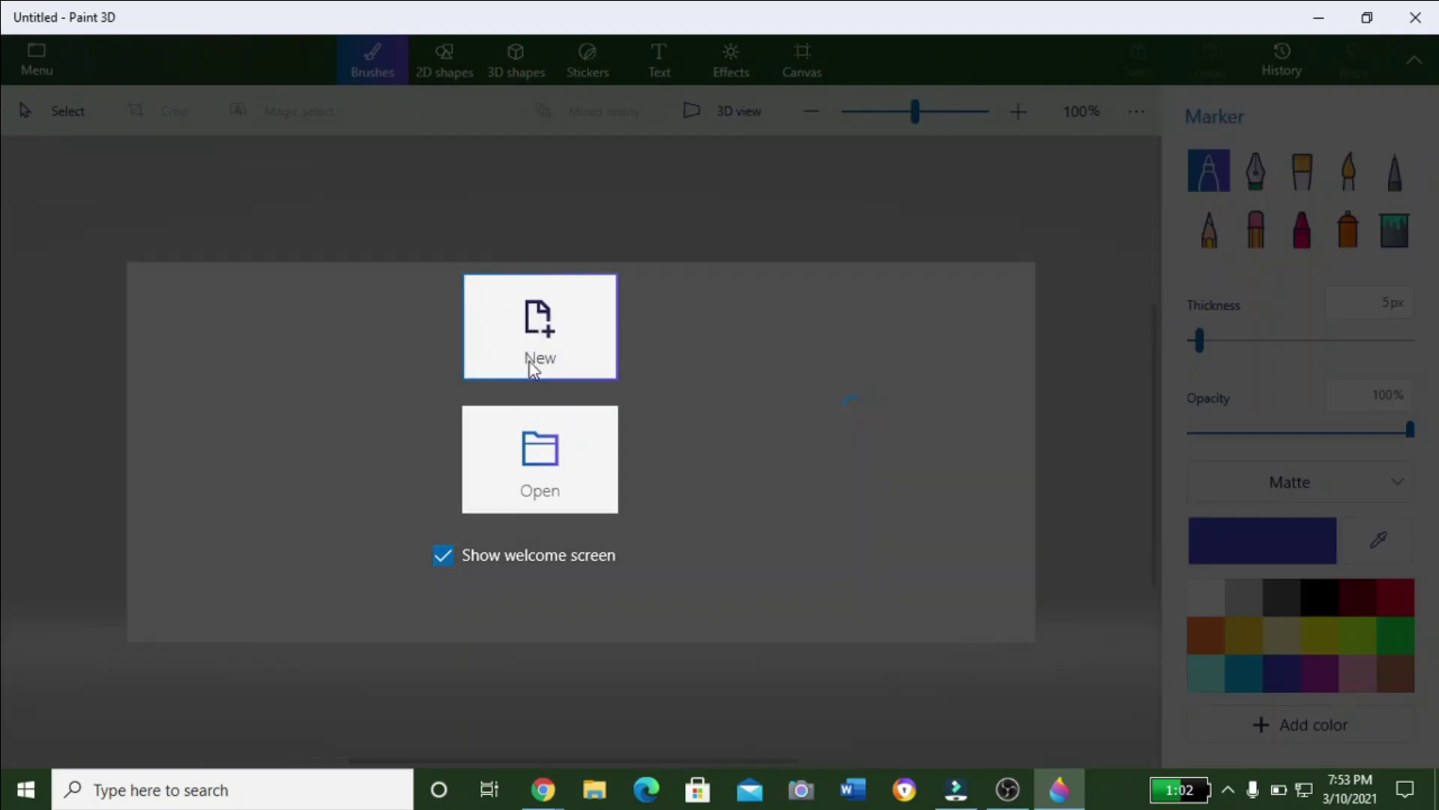
{"action": "left_click", "coordinate": [537, 365]}
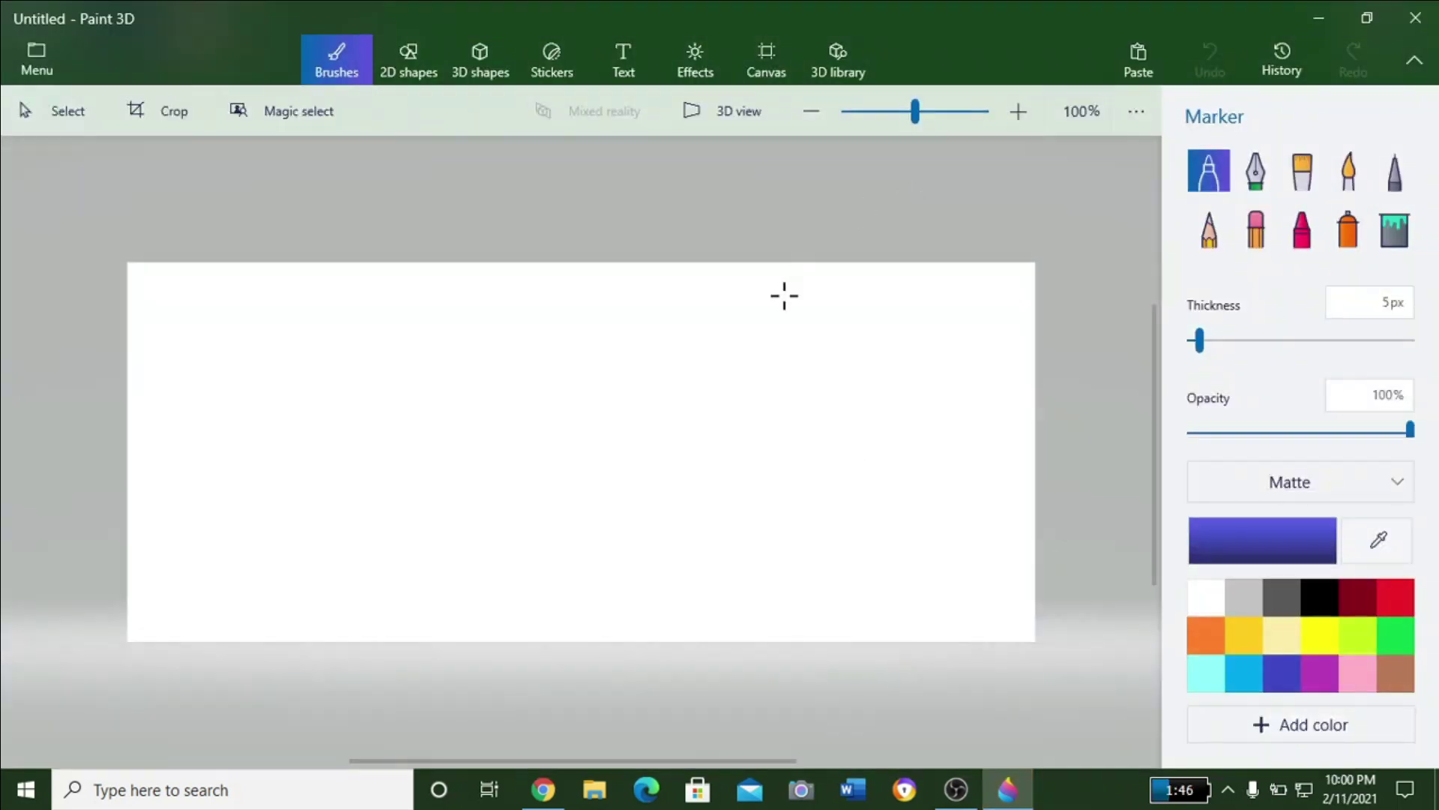
{"action": "left_click", "coordinate": [1367, 18]}
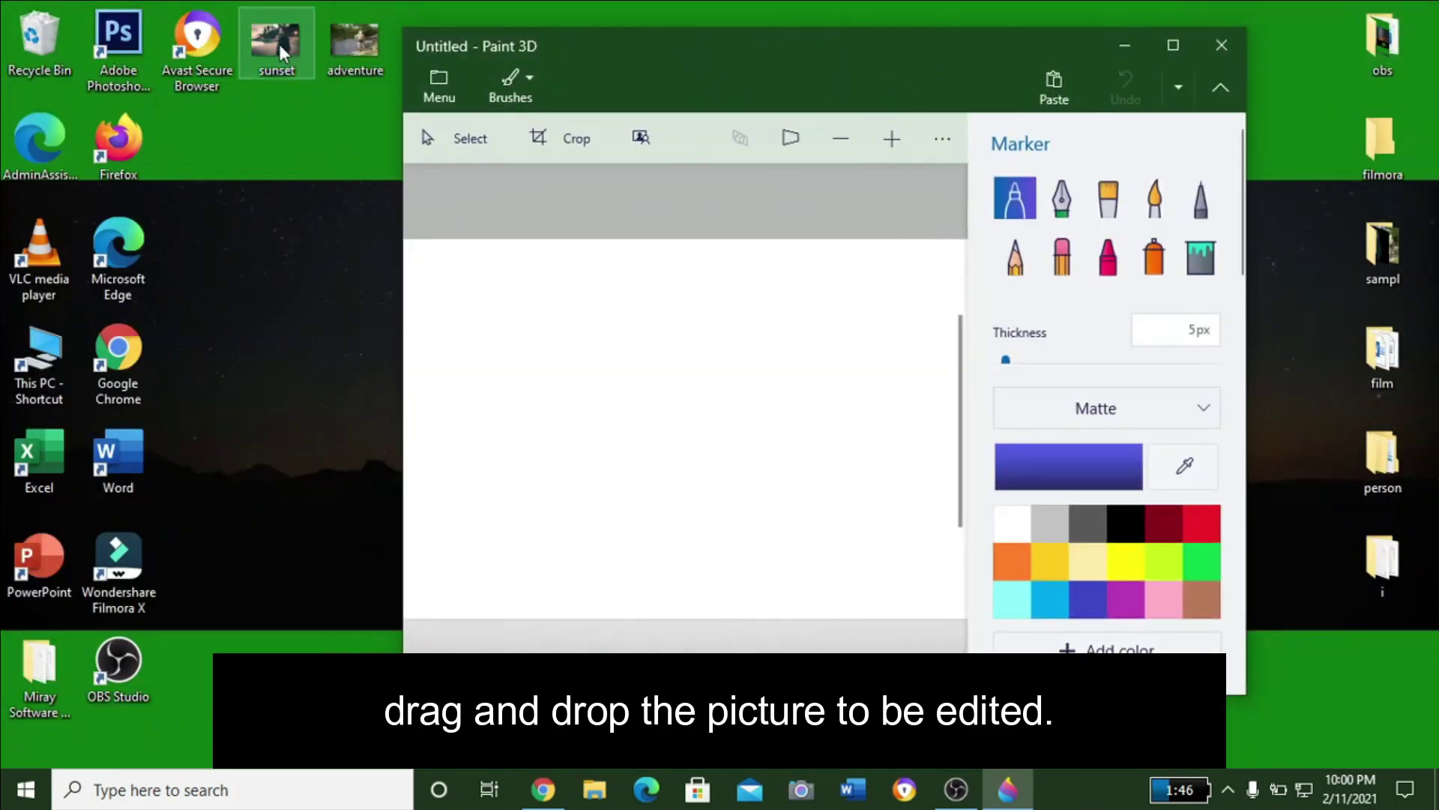
{"action": "mouse_move", "coordinate": [279, 44]}
{"action": "left_mouse_down"}
{"action": "mouse_move", "coordinate": [379, 246]}
{"action": "mouse_move", "coordinate": [680, 334]}
{"action": "left_mouse_up"}
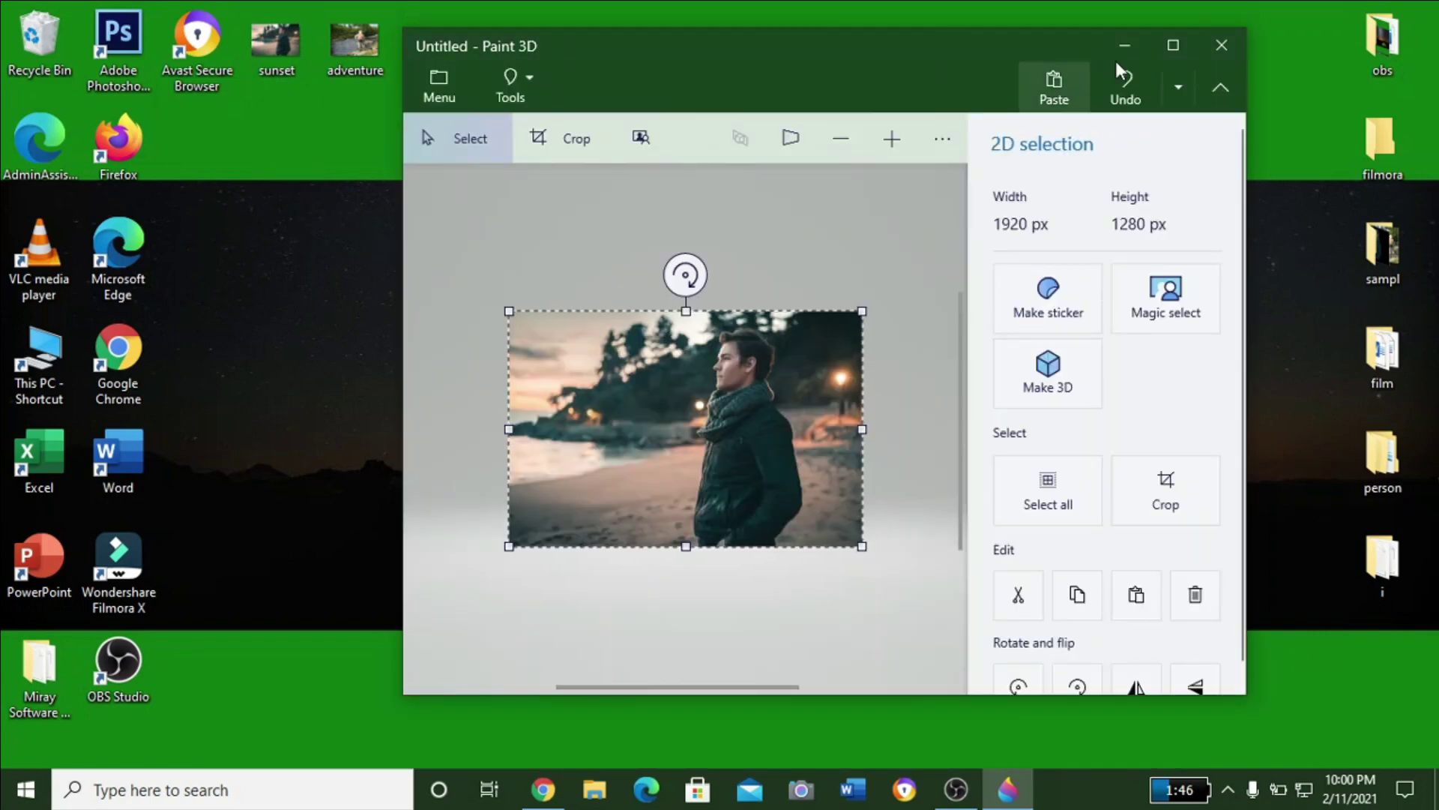
{"action": "left_click", "coordinate": [1173, 45]}
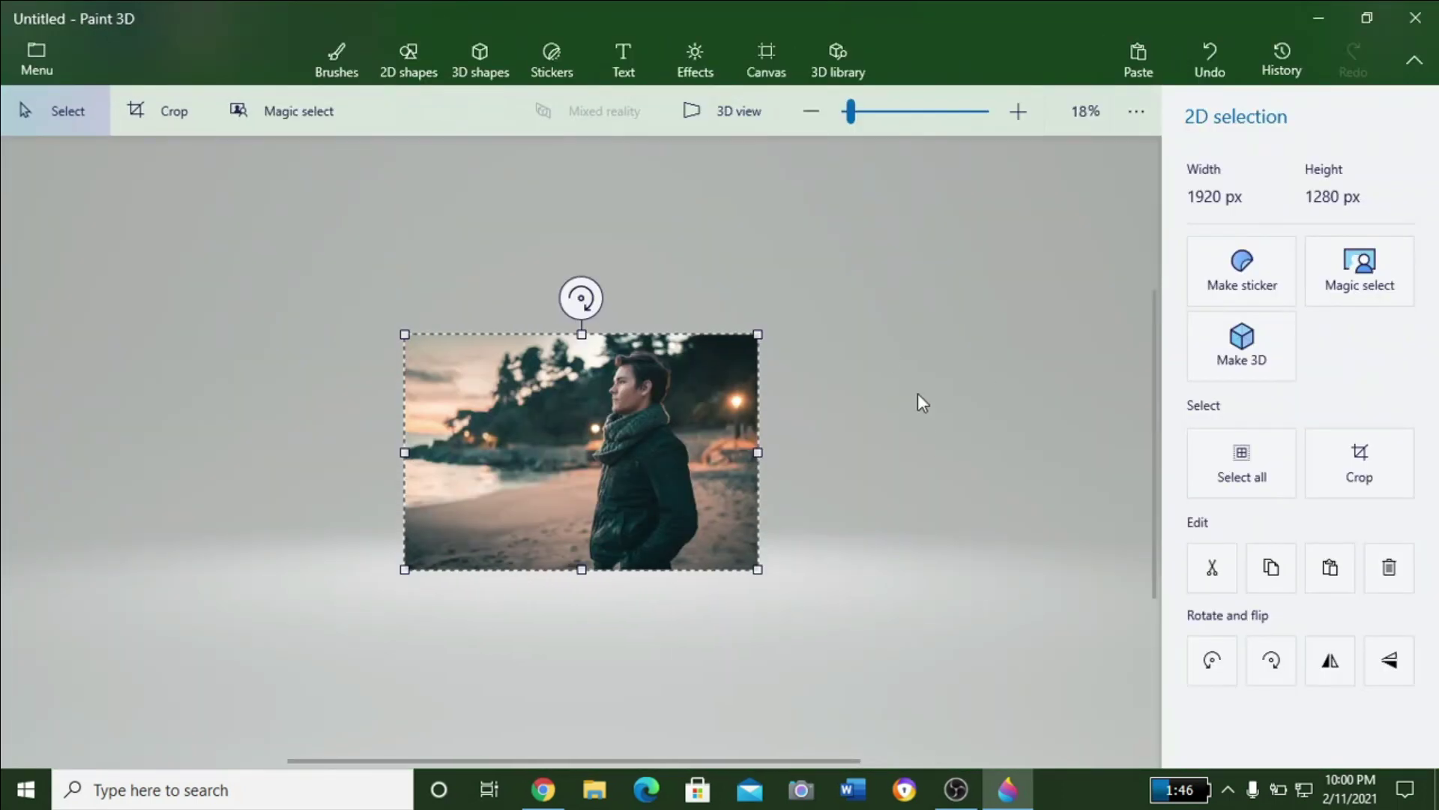
Start a Magic select cutout of the picture, framing the focus area tightly around the standing man.
{"action": "mouse_move", "coordinate": [856, 115]}
{"action": "left_mouse_down"}
{"action": "mouse_move", "coordinate": [895, 120]}
{"action": "mouse_move", "coordinate": [850, 115]}
{"action": "mouse_move", "coordinate": [871, 116]}
{"action": "left_mouse_up"}
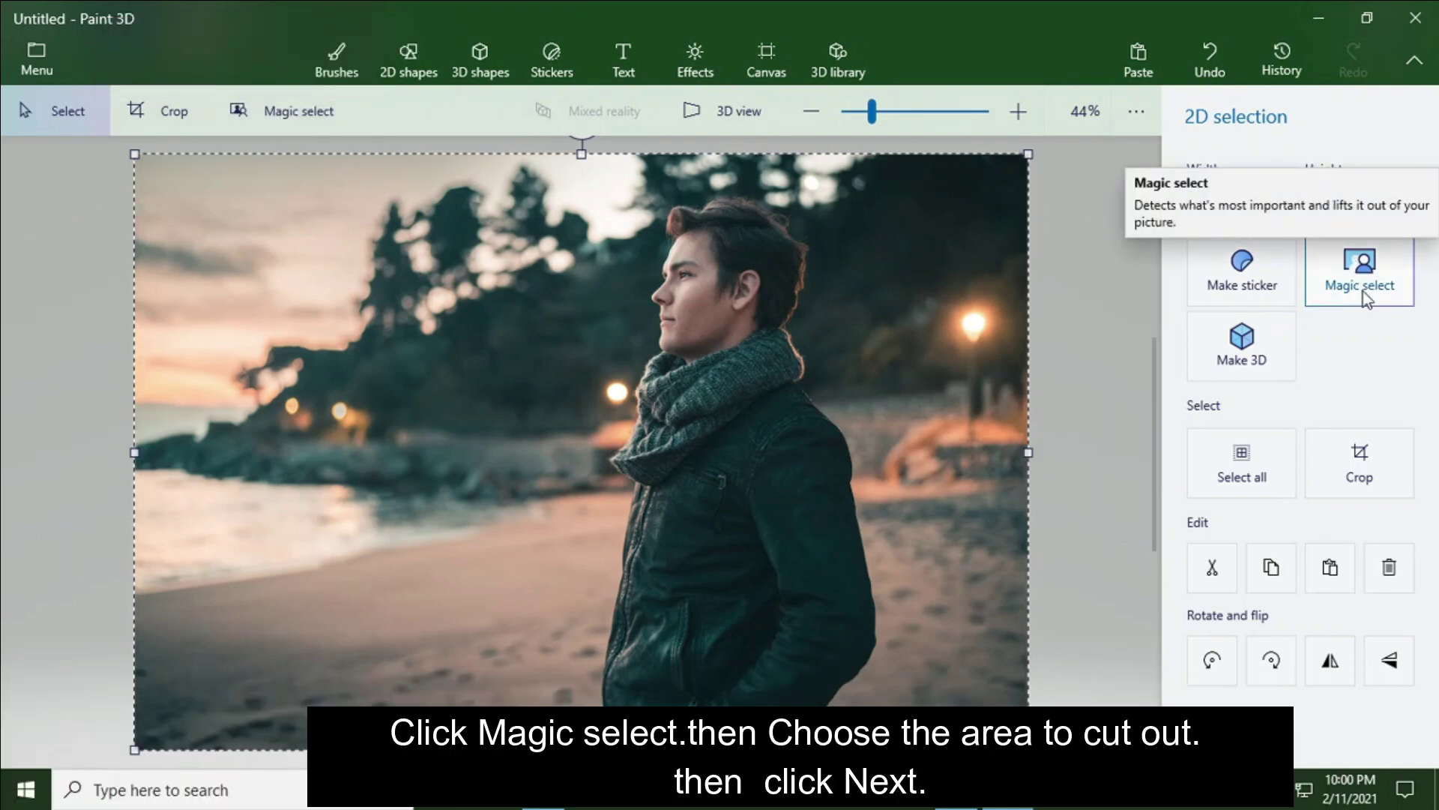
{"action": "left_click", "coordinate": [1362, 288]}
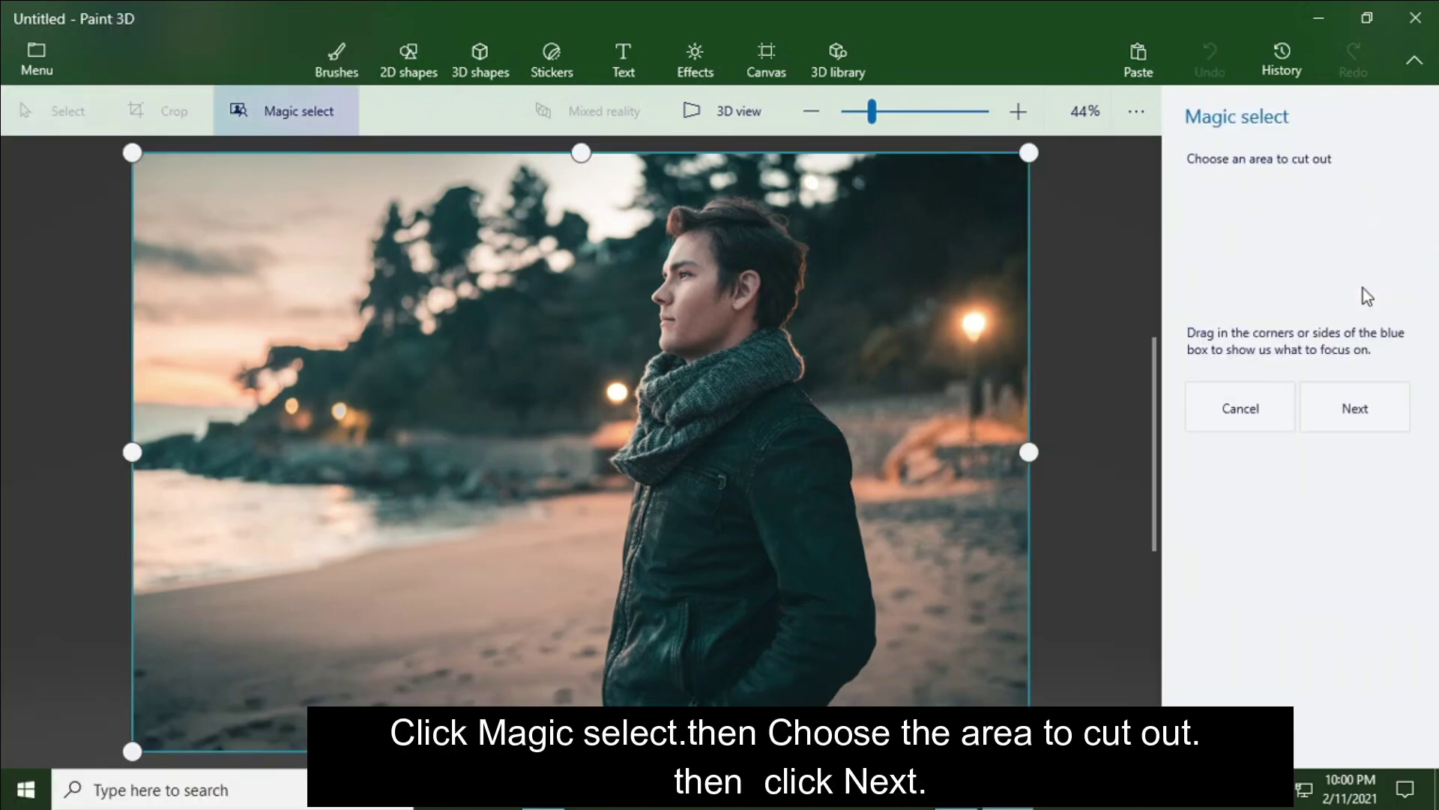
{"action": "scroll", "coordinate": [1005, 497], "scroll_direction": "down", "scroll_amount": 2}
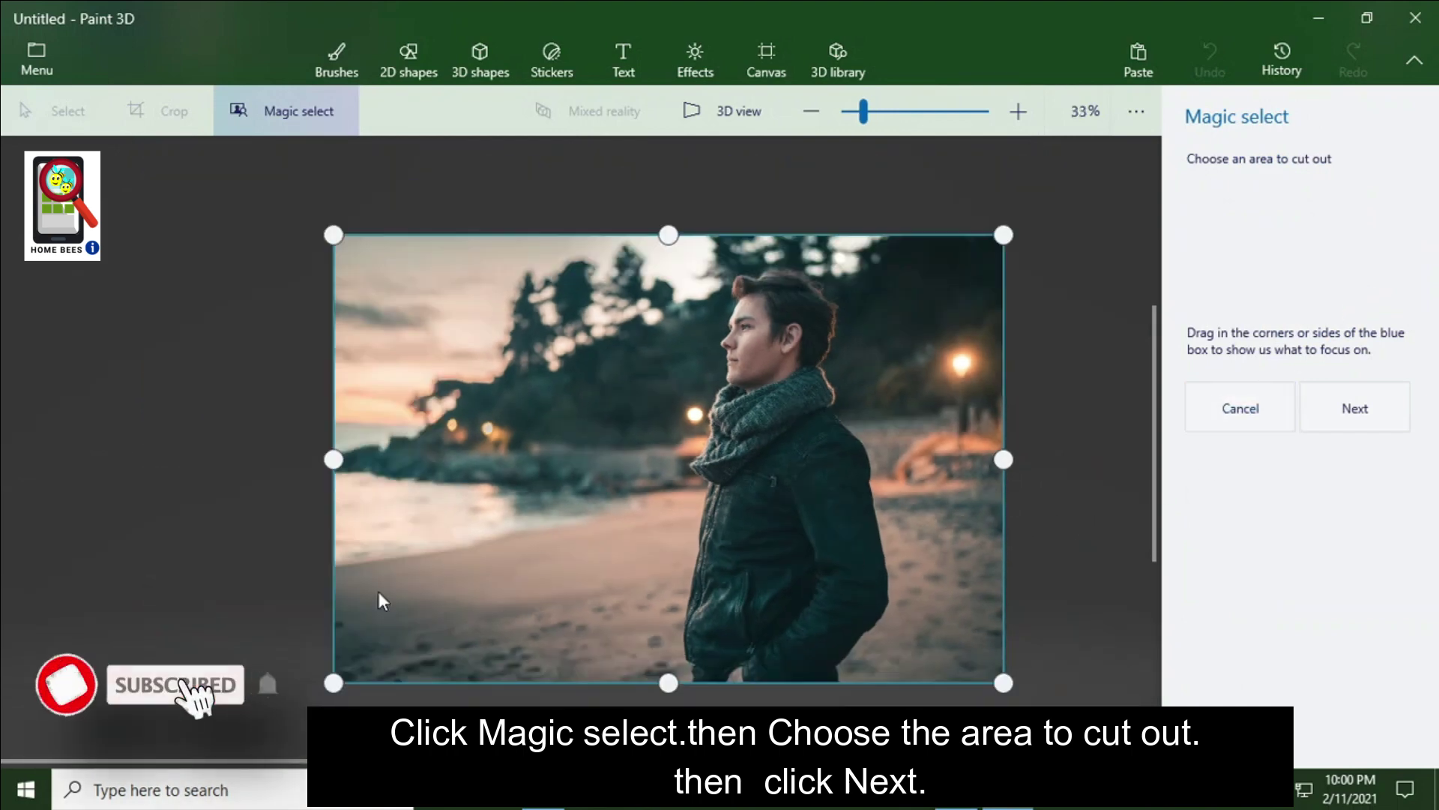
{"action": "left_click_drag", "start_coordinate": [331, 683], "coordinate": [679, 725]}
{"action": "left_click_drag", "start_coordinate": [1004, 459], "coordinate": [900, 459]}
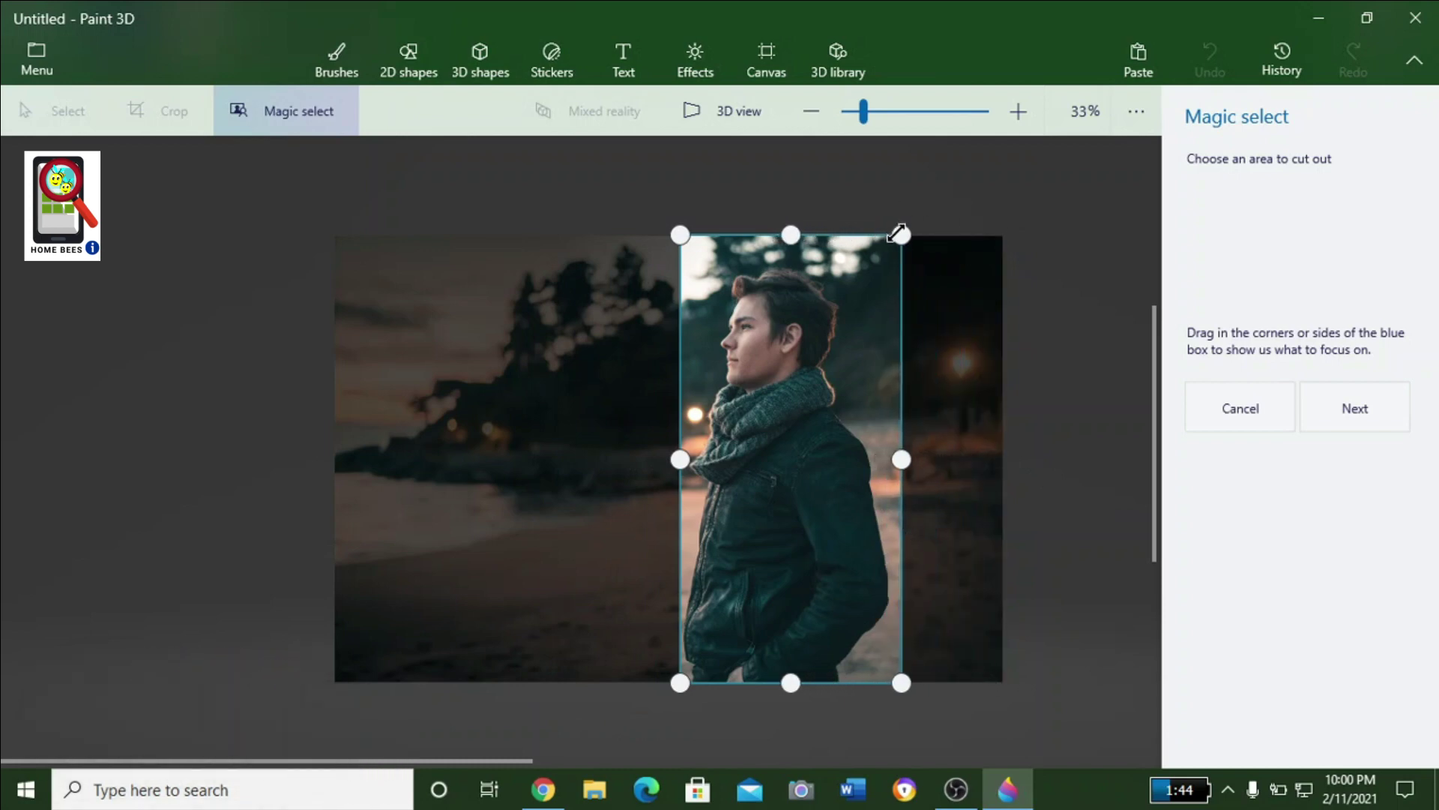
{"action": "left_click_drag", "start_coordinate": [901, 234], "coordinate": [900, 263]}
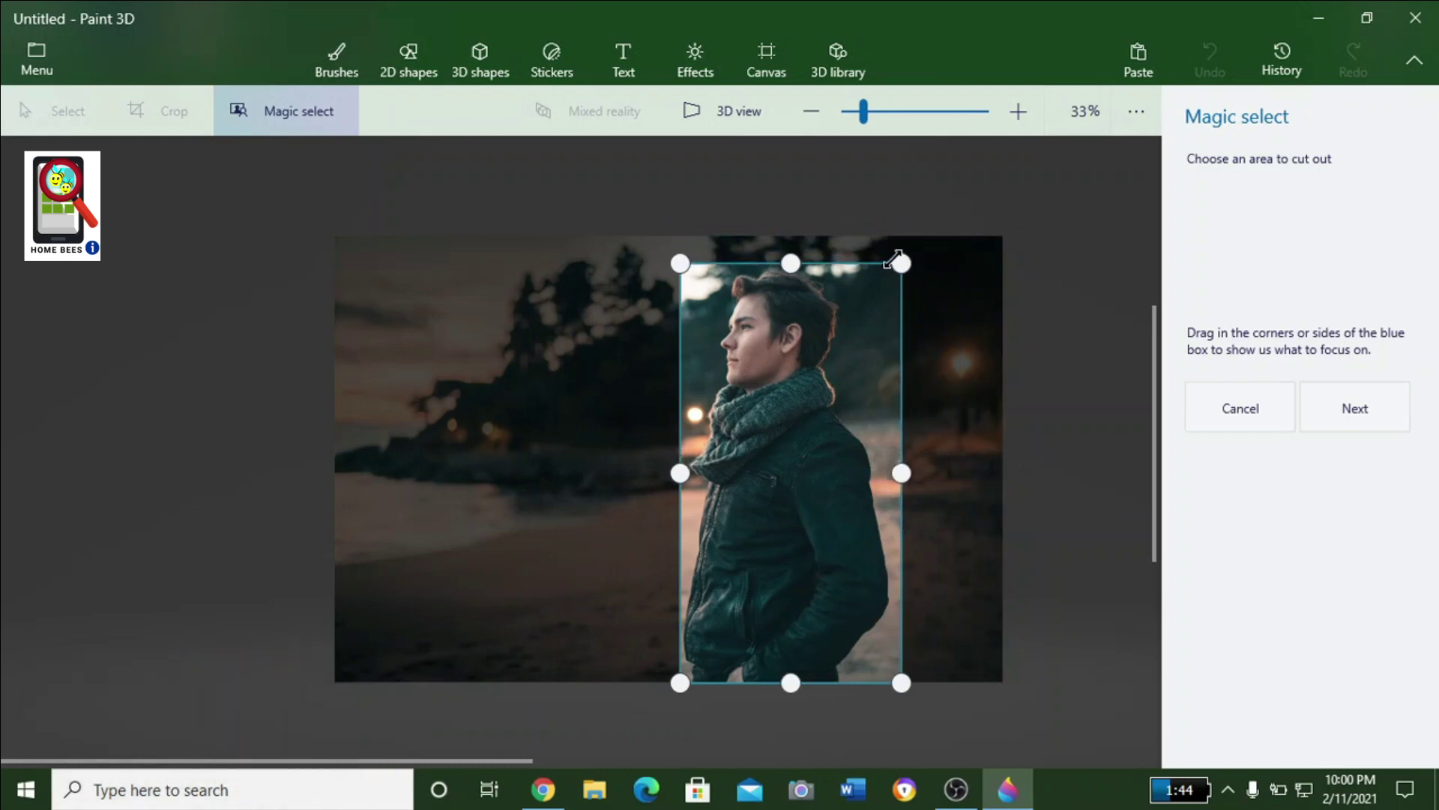
{"action": "left_click", "coordinate": [1356, 410]}
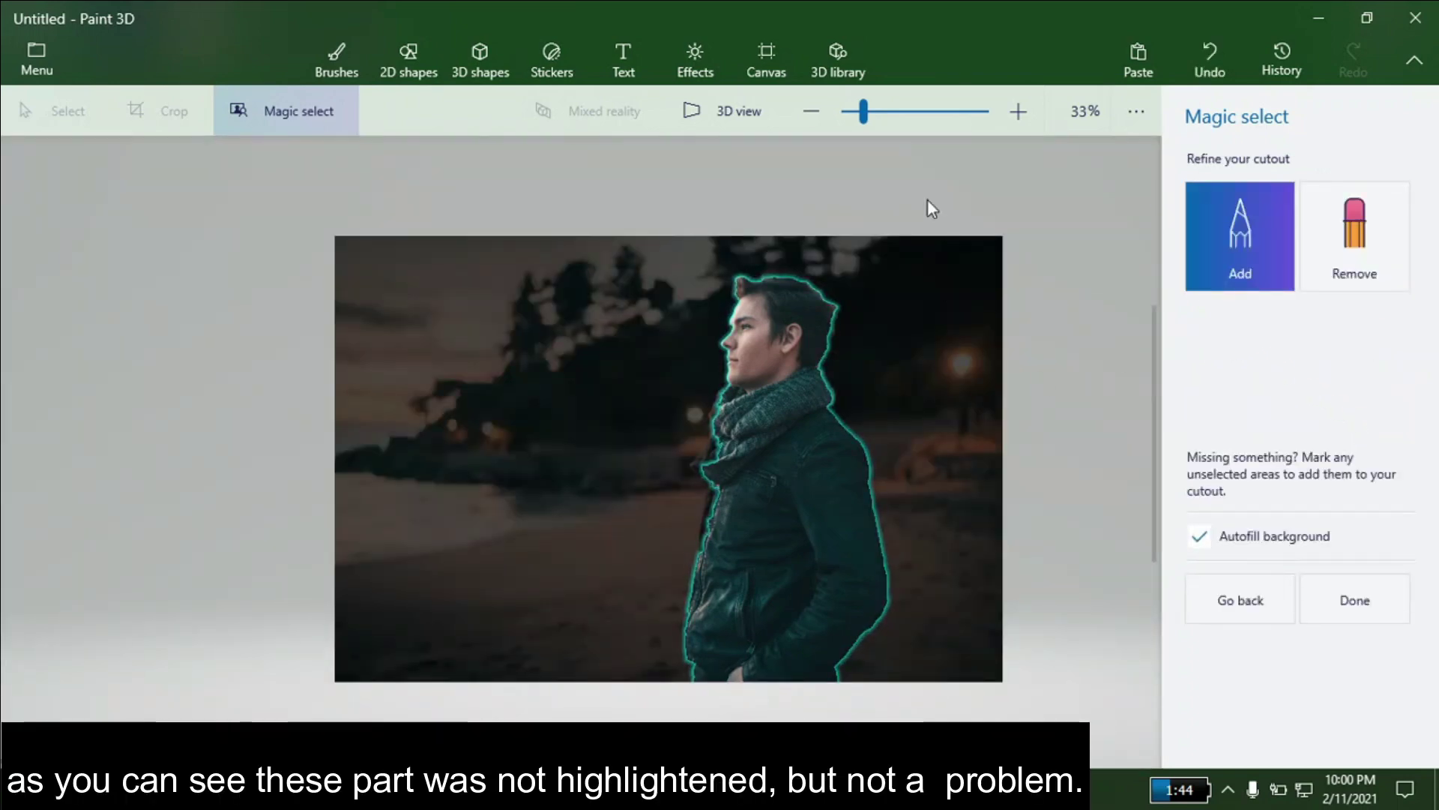
Add the missing front edges of the man's scarf and jacket to the cutout.
{"action": "left_click_drag", "start_coordinate": [864, 110], "coordinate": [874, 111]}
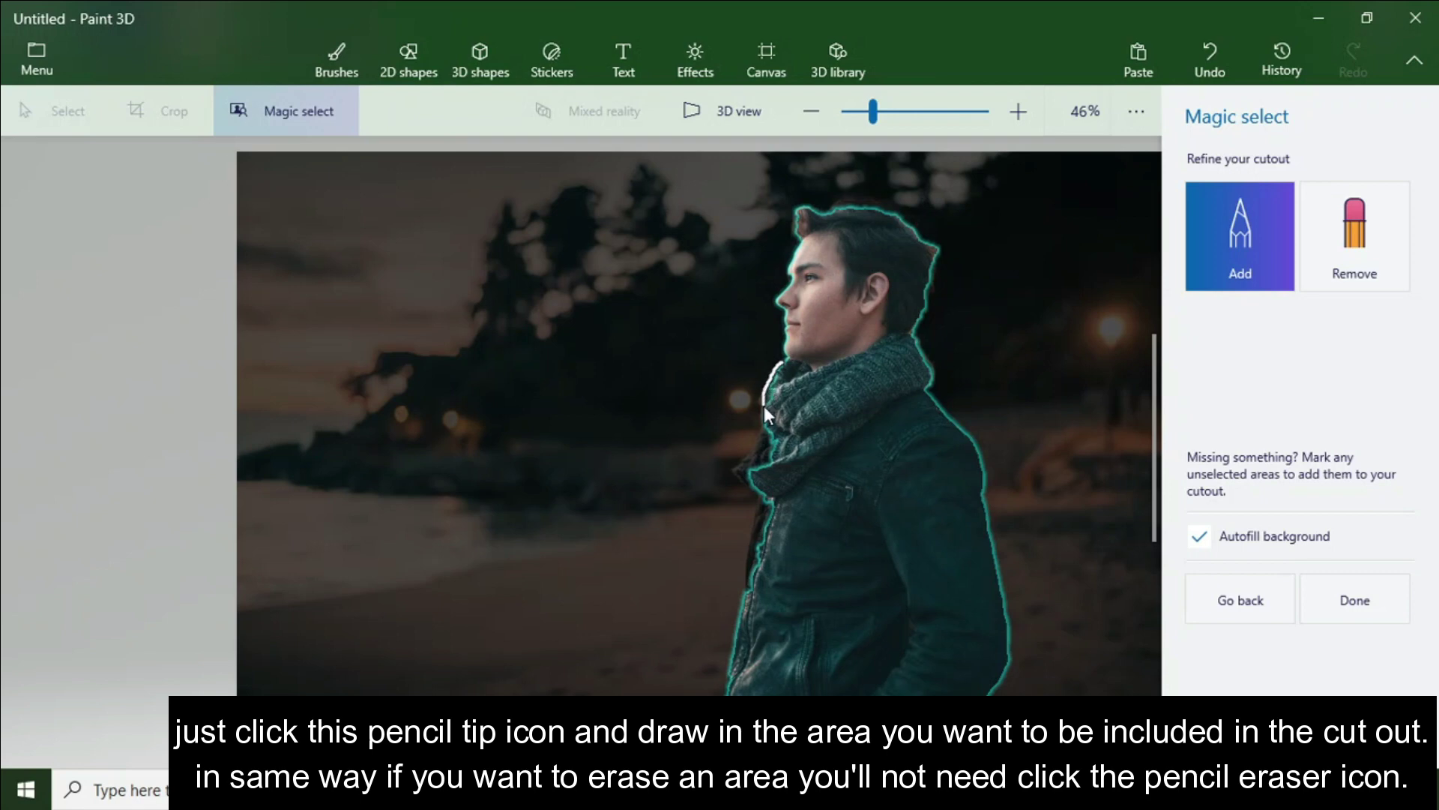
{"action": "left_click_drag", "start_coordinate": [763, 406], "coordinate": [763, 410]}
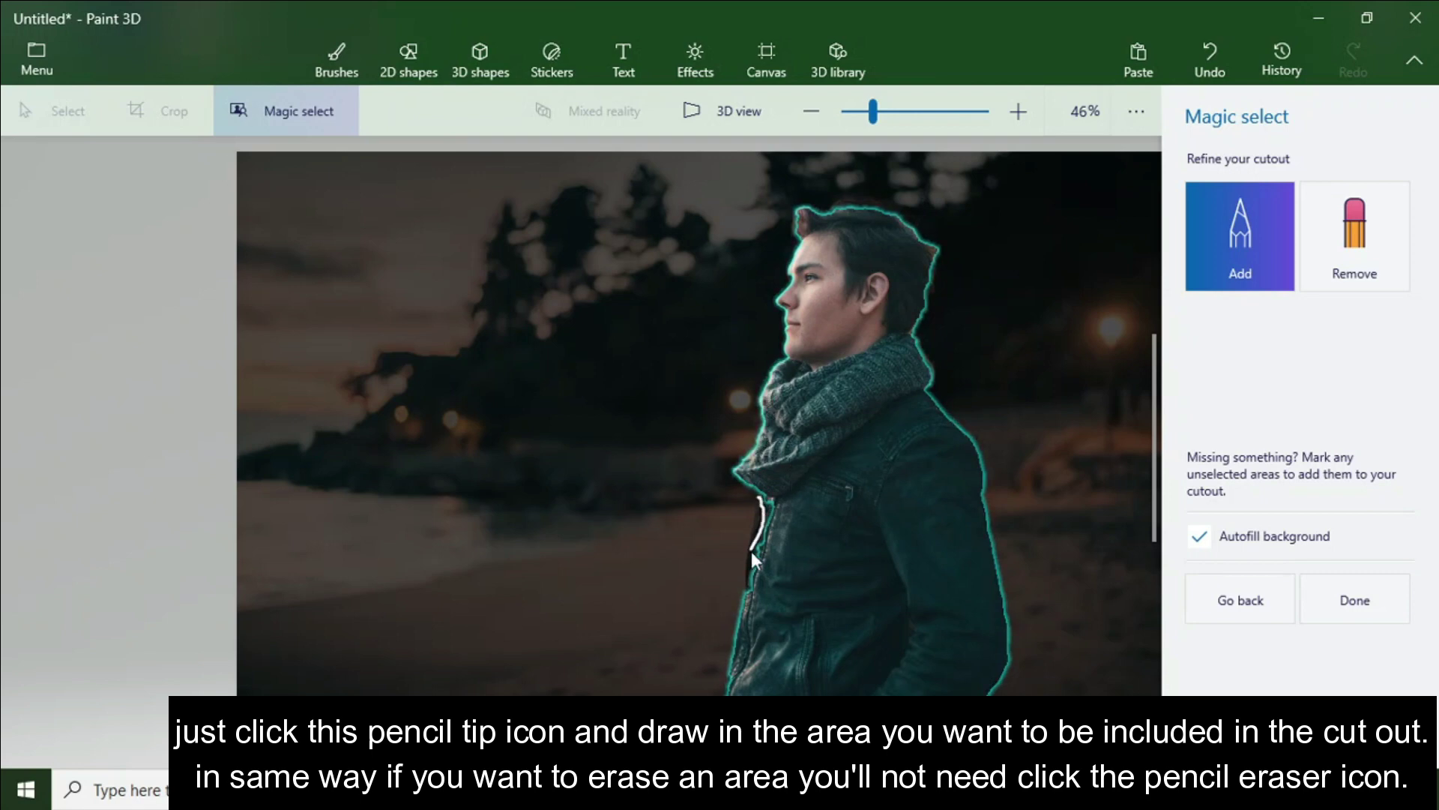
{"action": "left_click_drag", "start_coordinate": [750, 567], "coordinate": [750, 566]}
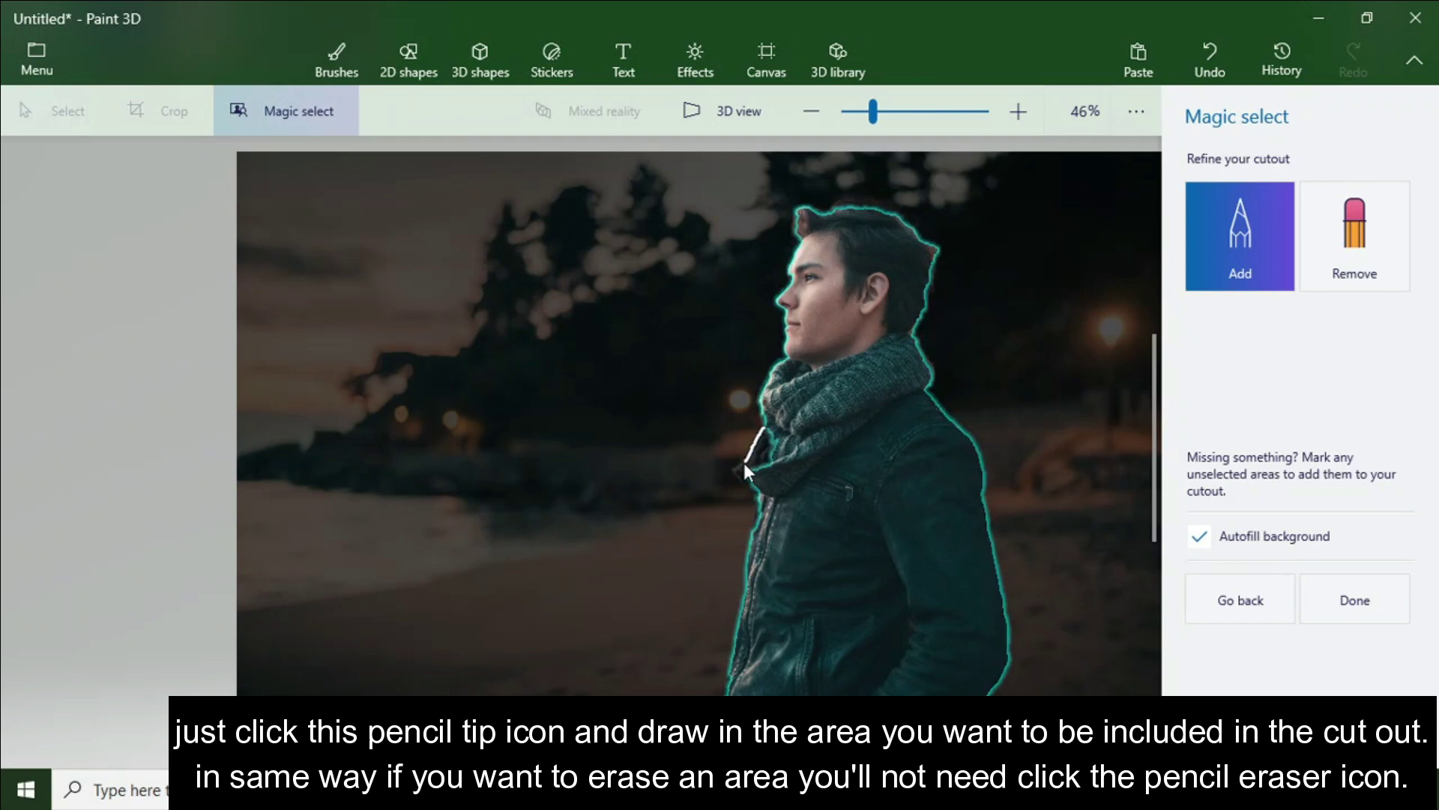
{"action": "left_click_drag", "start_coordinate": [744, 462], "coordinate": [737, 470]}
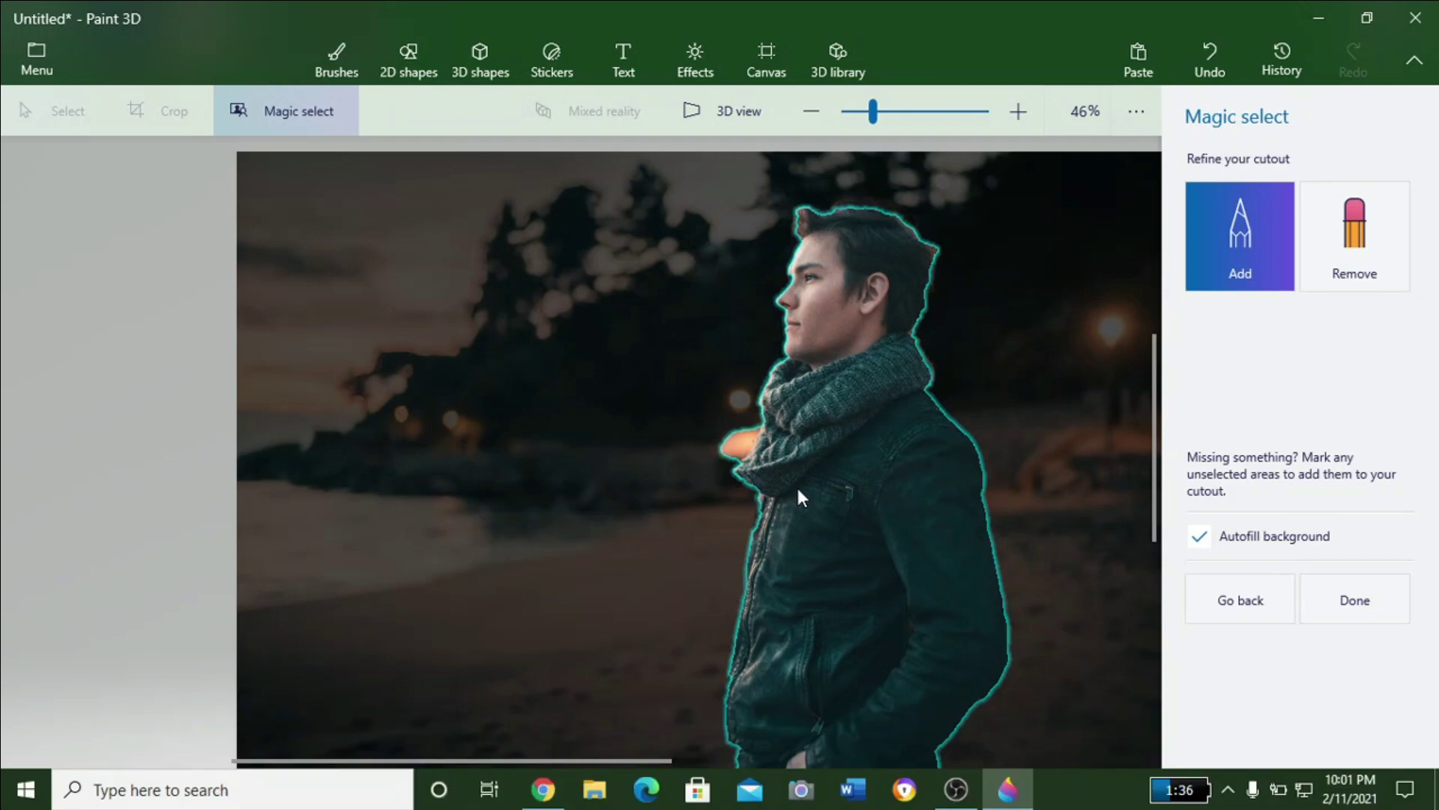
Remove the orange background patch beside the scarf and add the missing top of the man's hair to the cutout.
{"action": "left_click", "coordinate": [1366, 235]}
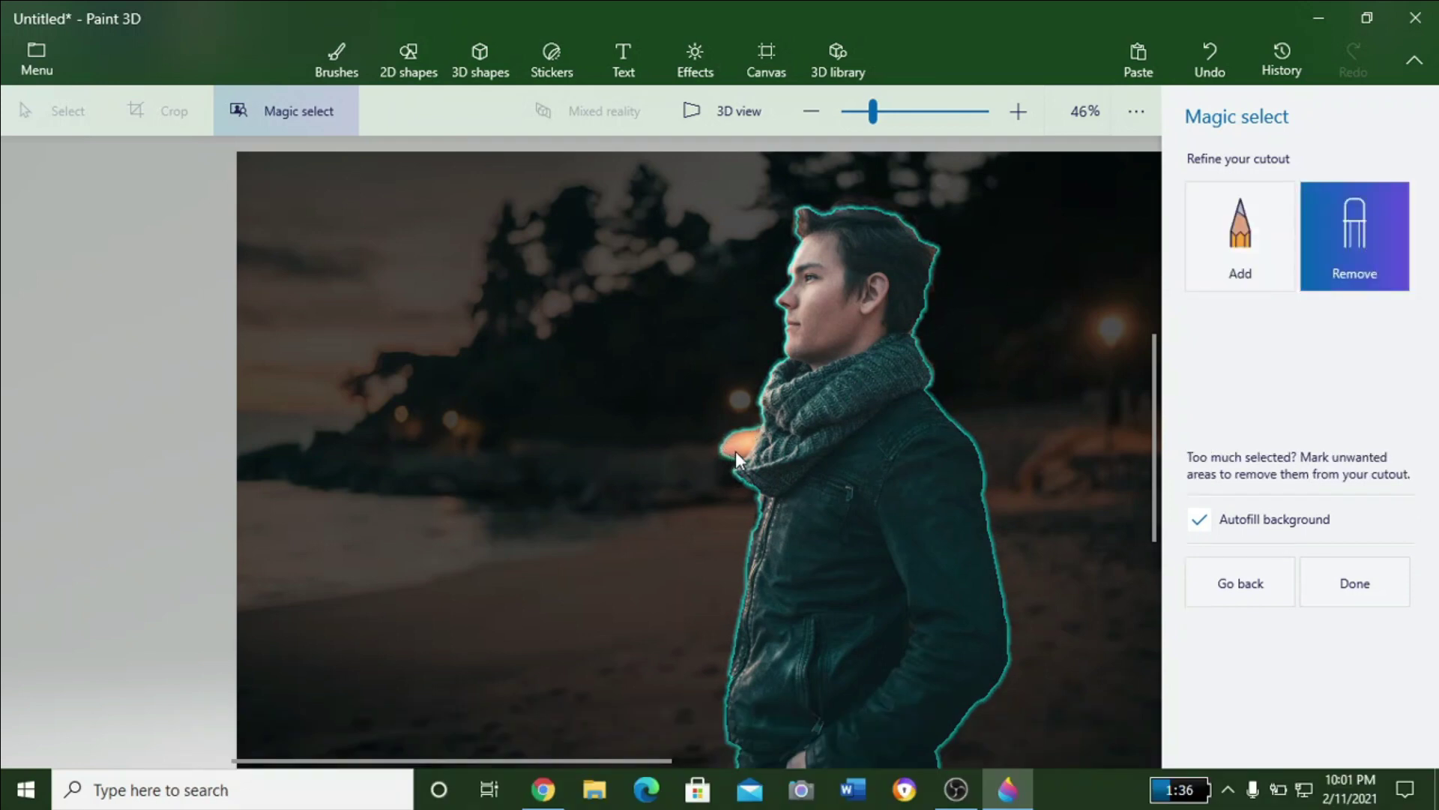
{"action": "left_click_drag", "start_coordinate": [756, 431], "coordinate": [757, 430]}
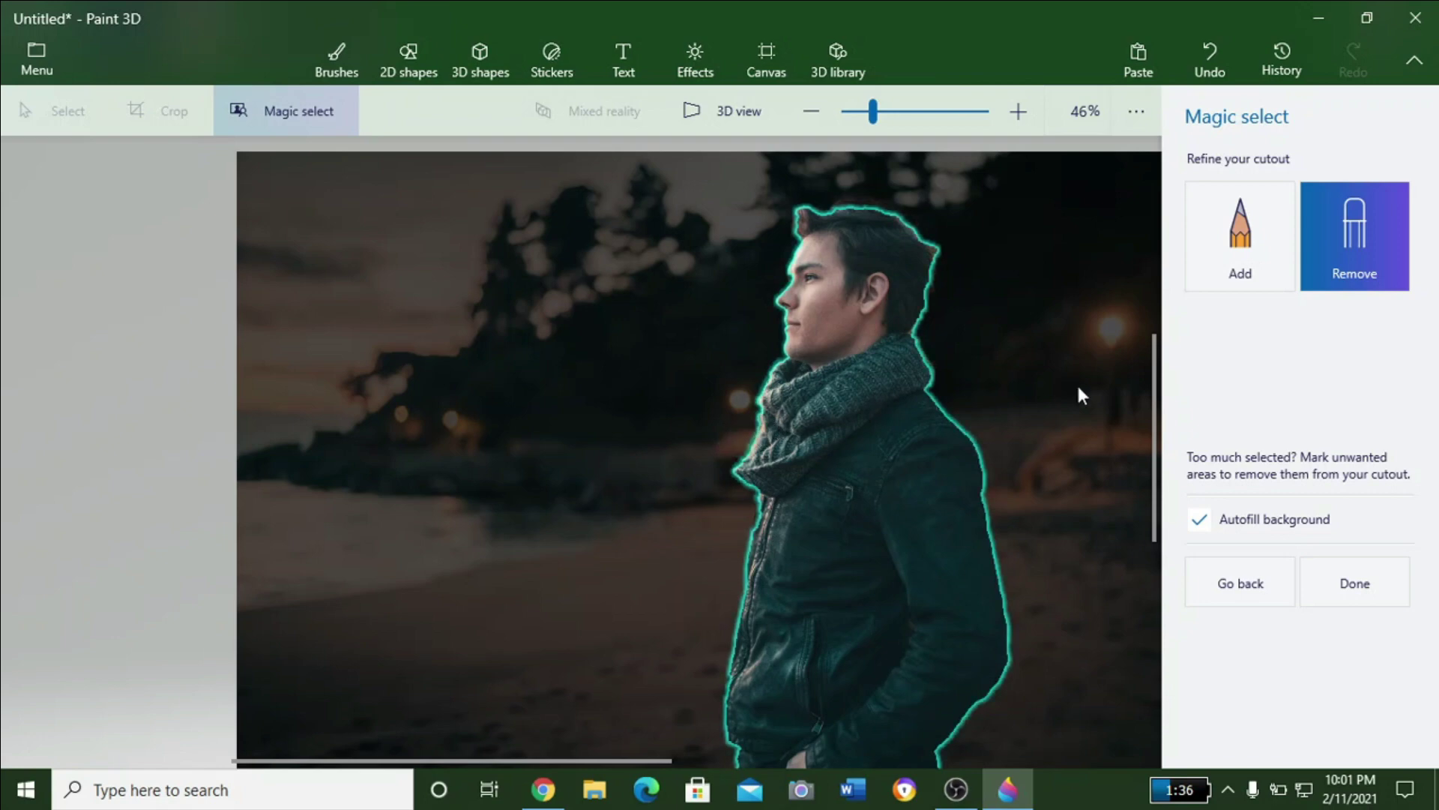
{"action": "left_click", "coordinate": [1241, 226]}
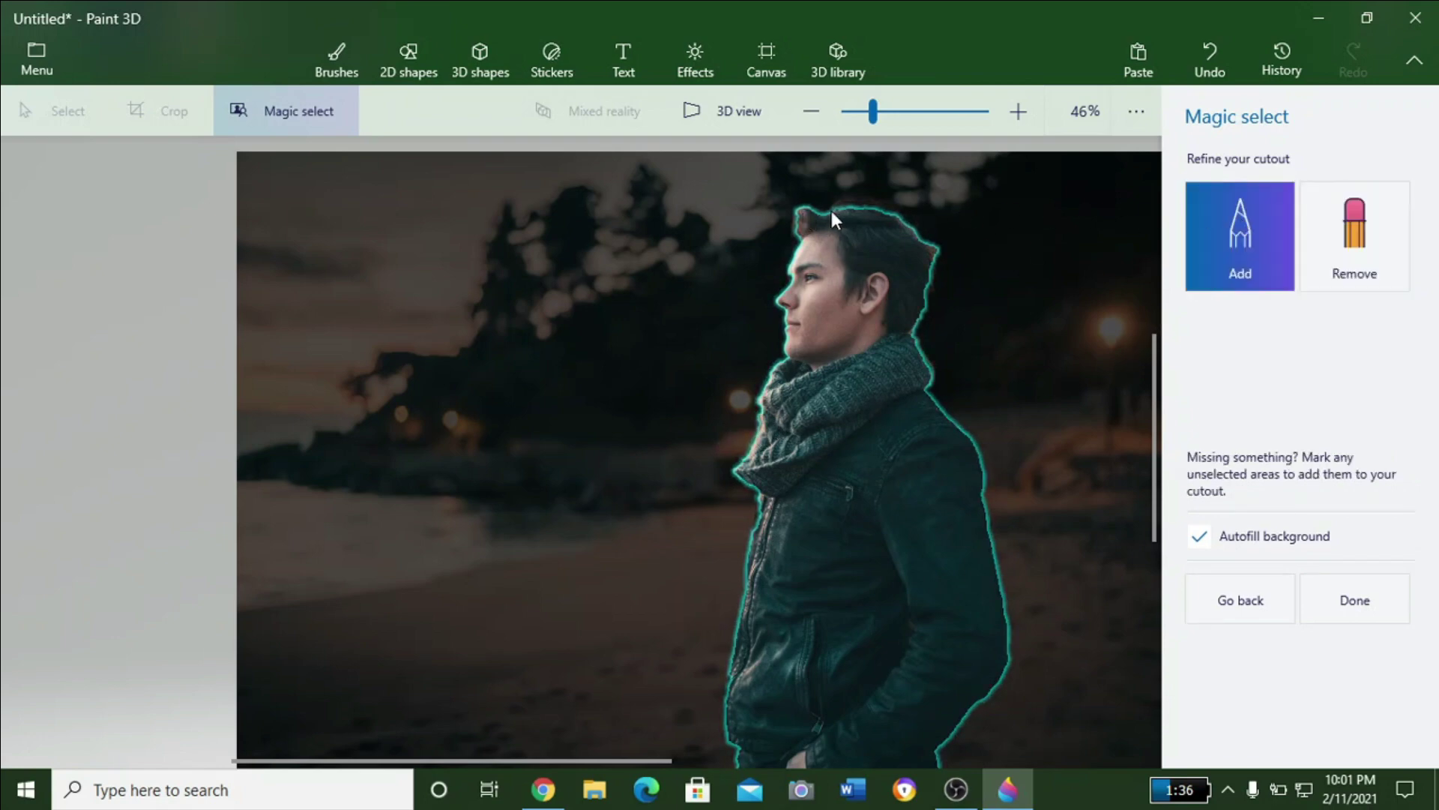
{"action": "left_click_drag", "start_coordinate": [882, 207], "coordinate": [897, 212]}
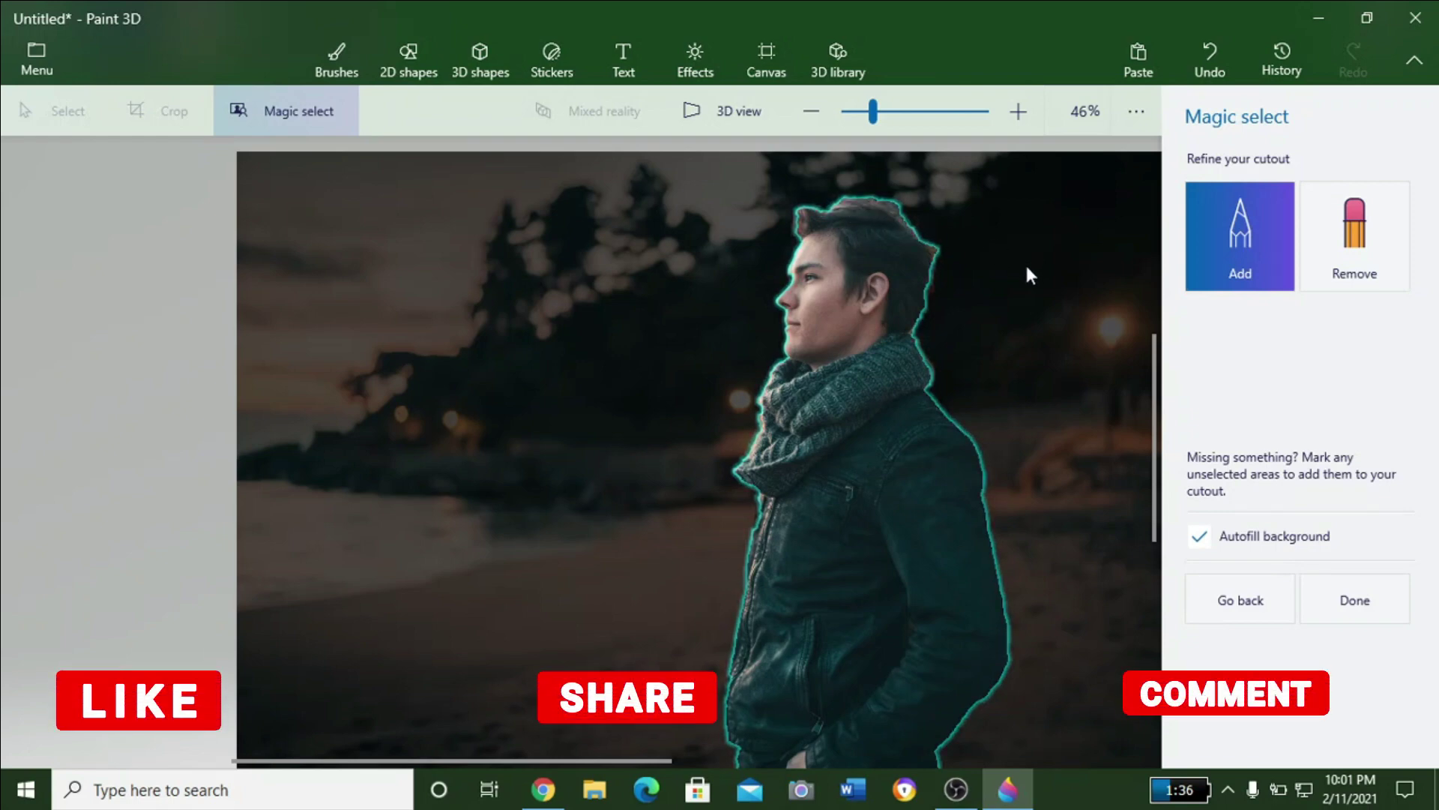
Remove the surplus background around the top of the man's hair and finish the cutout with Autofill background enabled.
{"action": "left_click", "coordinate": [1355, 233]}
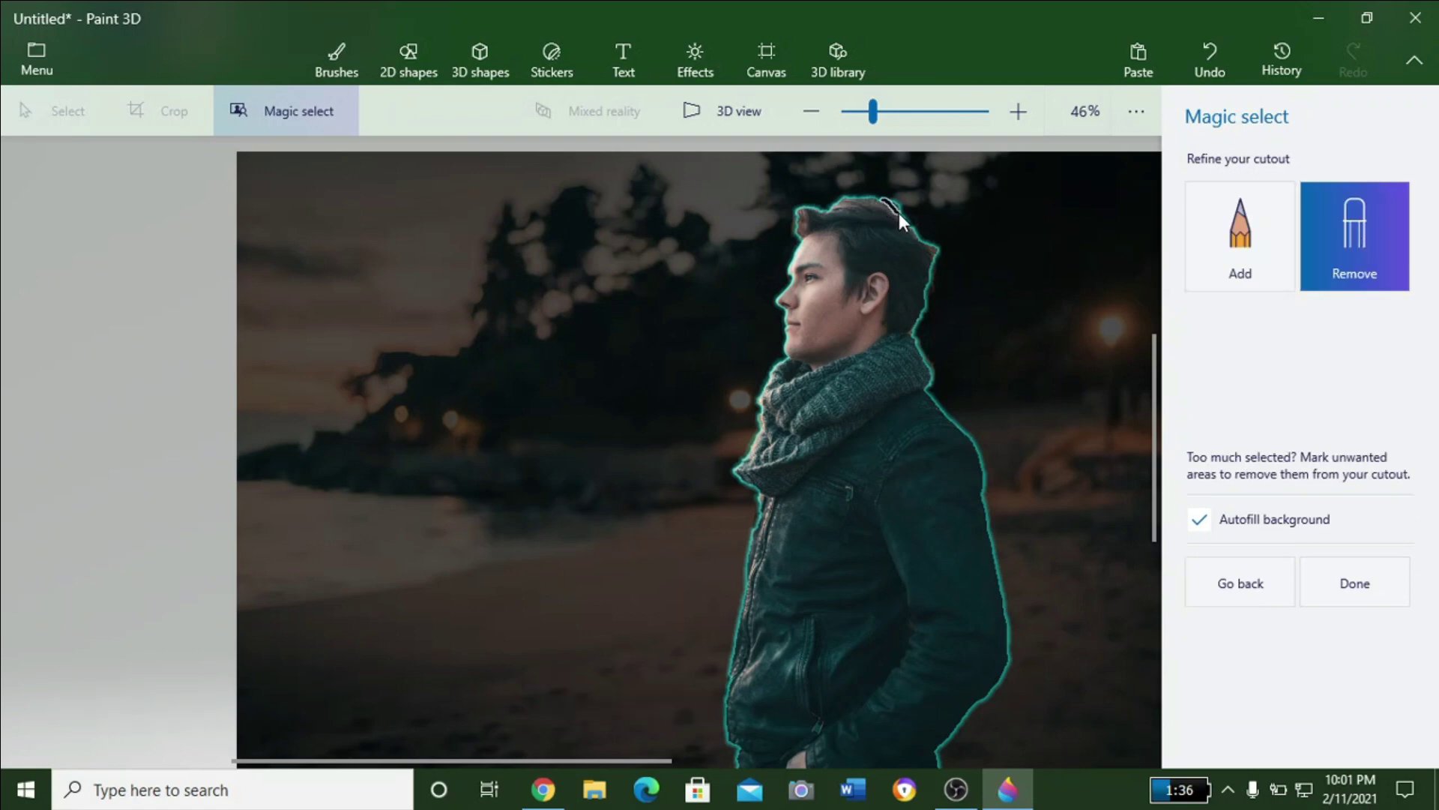
{"action": "left_click_drag", "start_coordinate": [898, 213], "coordinate": [871, 199]}
{"action": "left_click_drag", "start_coordinate": [753, 426], "coordinate": [758, 425]}
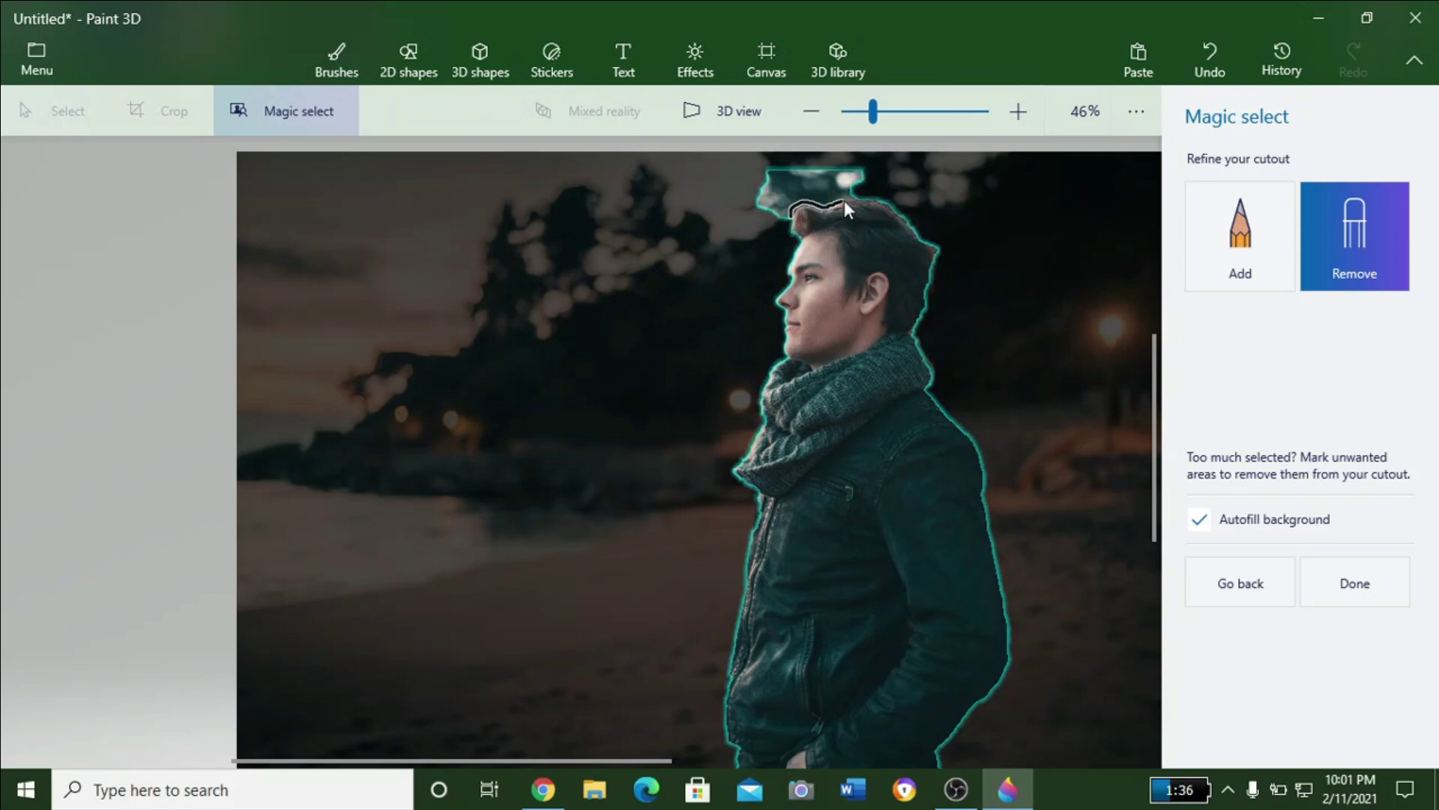
{"action": "left_click_drag", "start_coordinate": [844, 200], "coordinate": [853, 190]}
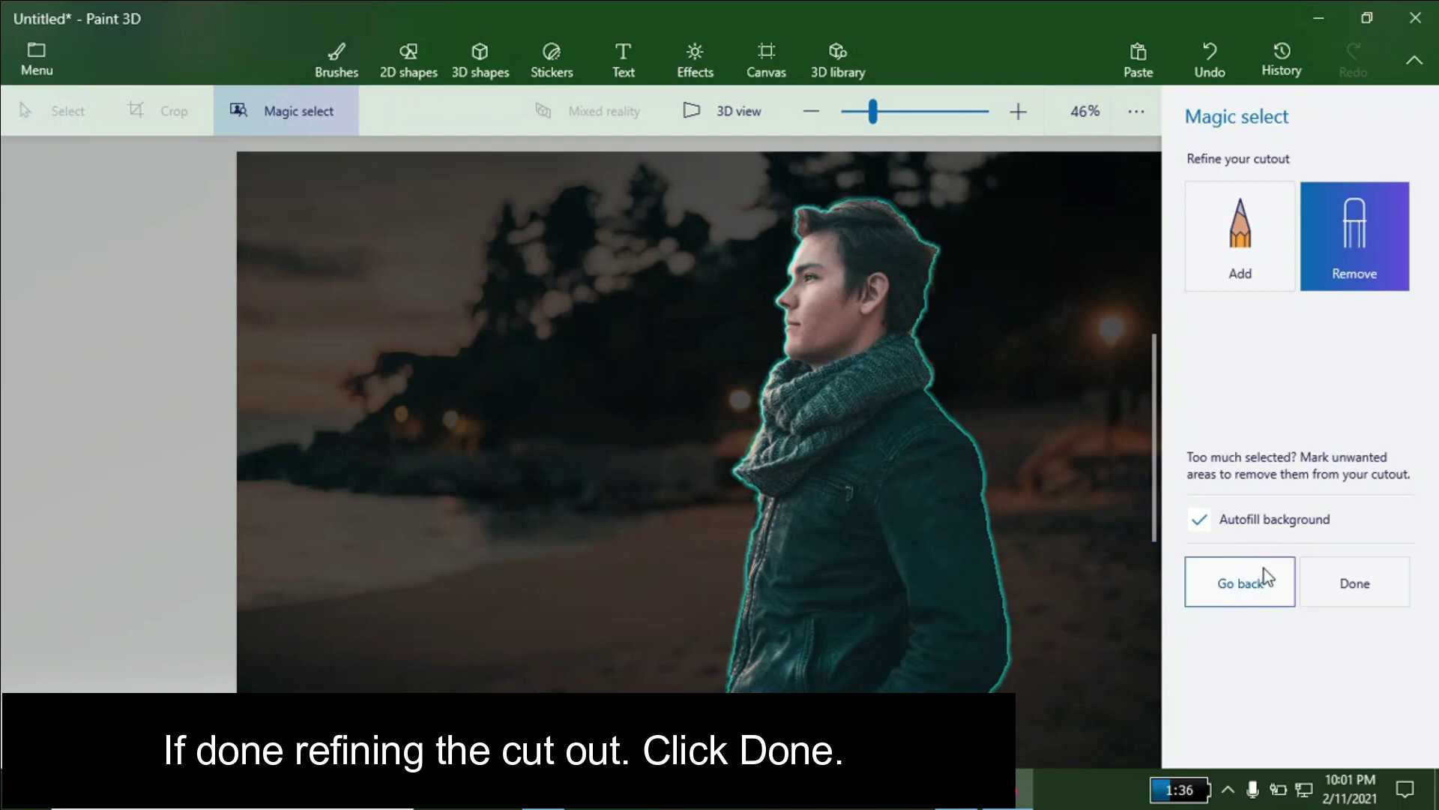
{"action": "scroll", "coordinate": [1073, 541], "scroll_direction": "down", "scroll_amount": 2}
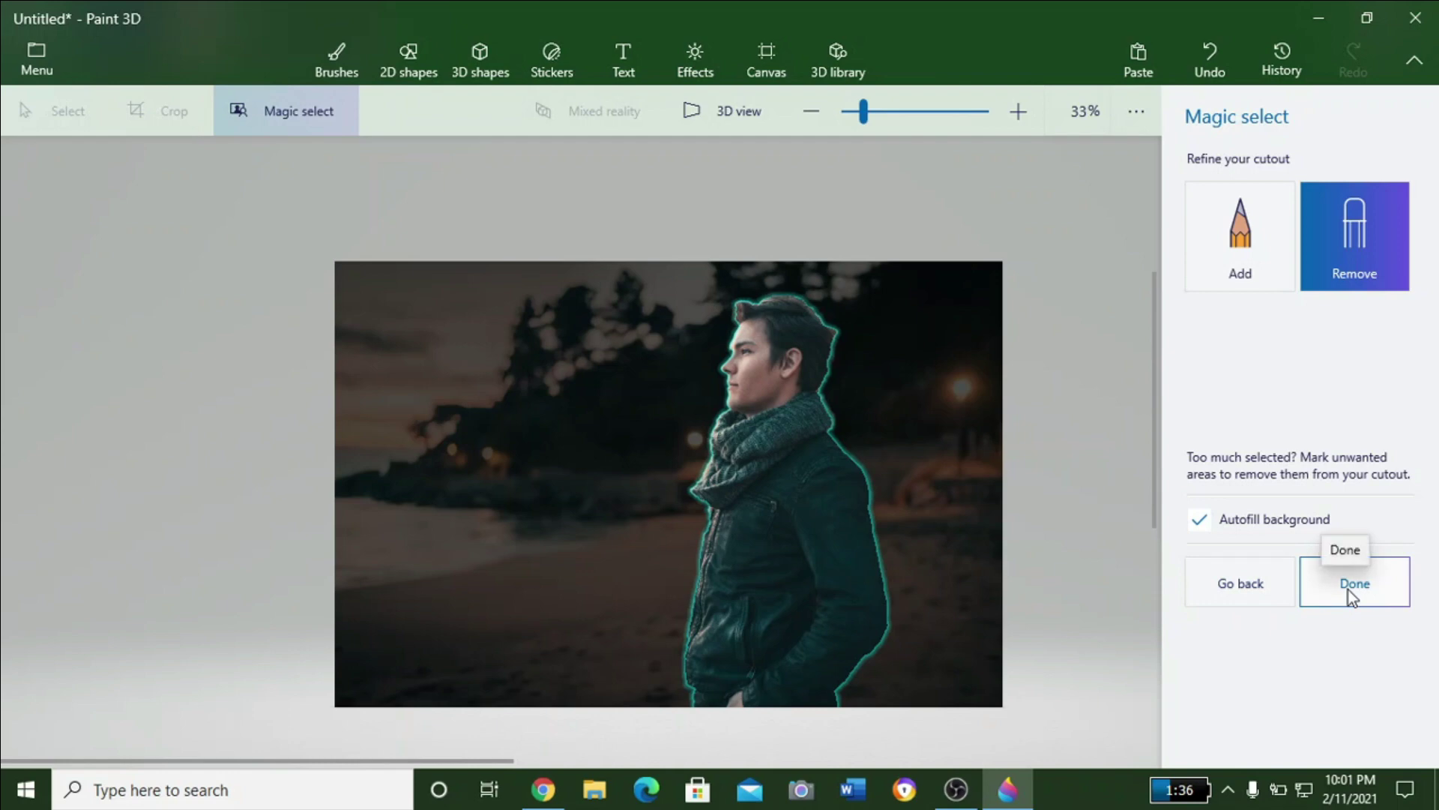
{"action": "left_click", "coordinate": [1348, 590]}
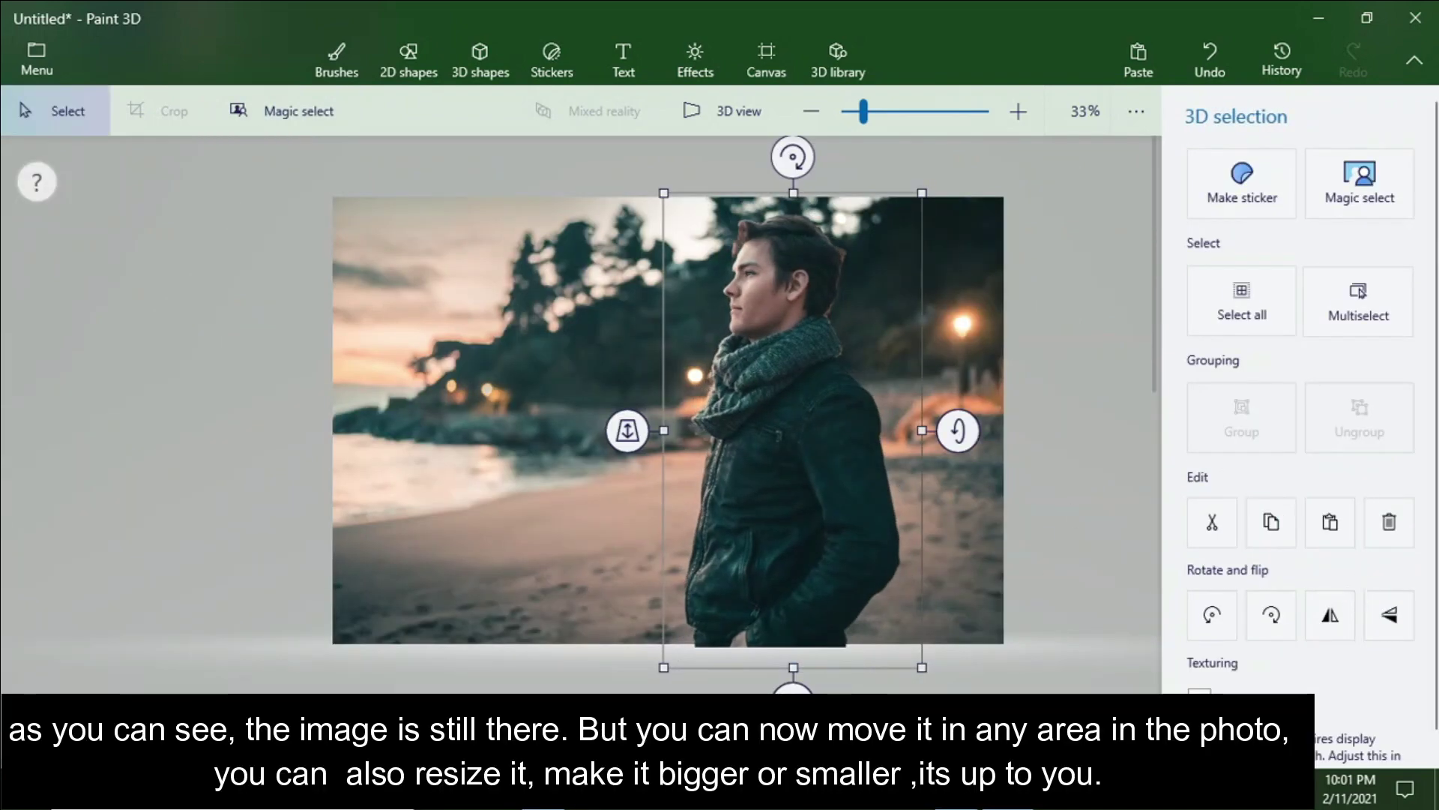
Shrink the man's cutout and reposition it slightly right of the middle of the beach photo.
{"action": "mouse_move", "coordinate": [868, 334]}
{"action": "left_mouse_down"}
{"action": "mouse_move", "coordinate": [813, 354]}
{"action": "mouse_move", "coordinate": [628, 321]}
{"action": "mouse_move", "coordinate": [926, 309]}
{"action": "mouse_move", "coordinate": [839, 315]}
{"action": "mouse_move", "coordinate": [851, 321]}
{"action": "left_mouse_up"}
{"action": "left_click_drag", "start_coordinate": [899, 651], "coordinate": [809, 473]}
{"action": "left_click_drag", "start_coordinate": [727, 373], "coordinate": [834, 461]}
{"action": "mouse_move", "coordinate": [917, 558]}
{"action": "left_mouse_down"}
{"action": "mouse_move", "coordinate": [964, 620]}
{"action": "mouse_move", "coordinate": [925, 574]}
{"action": "left_mouse_up"}
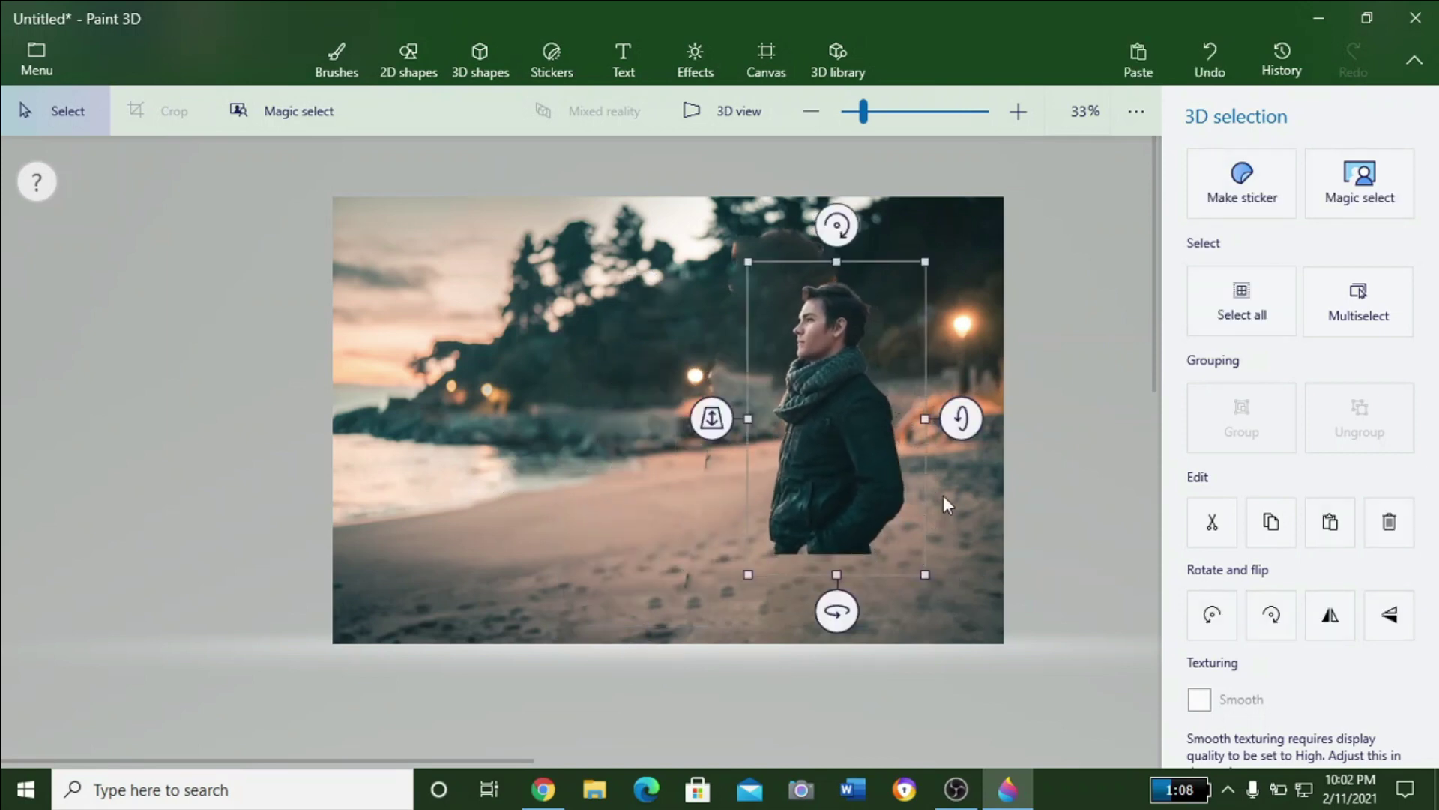
{"action": "left_click_drag", "start_coordinate": [876, 294], "coordinate": [762, 283]}
Copy the man's cutout, switch to Word and paste it into the blank document.
{"action": "right_click", "coordinate": [729, 432]}
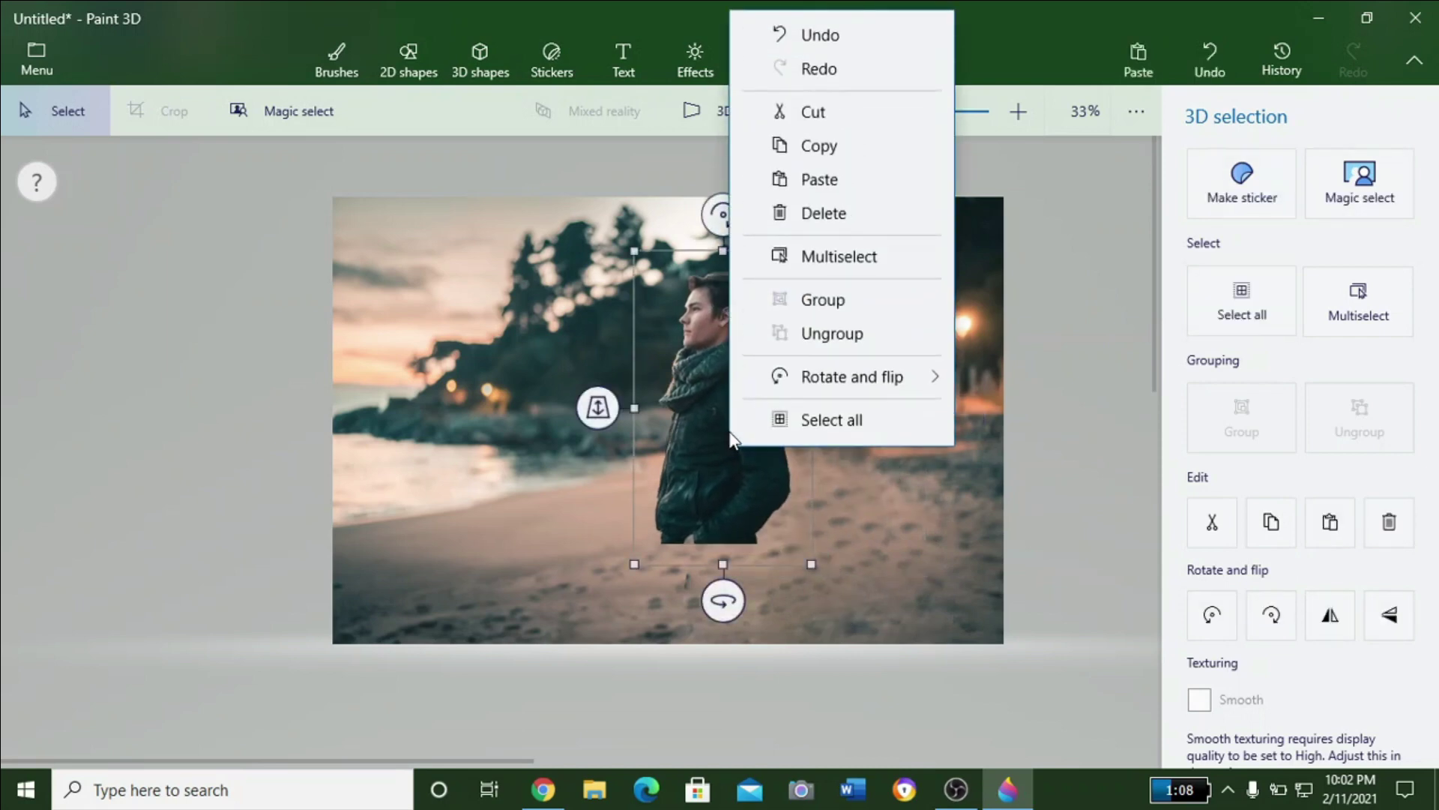
{"action": "left_click", "coordinate": [828, 147]}
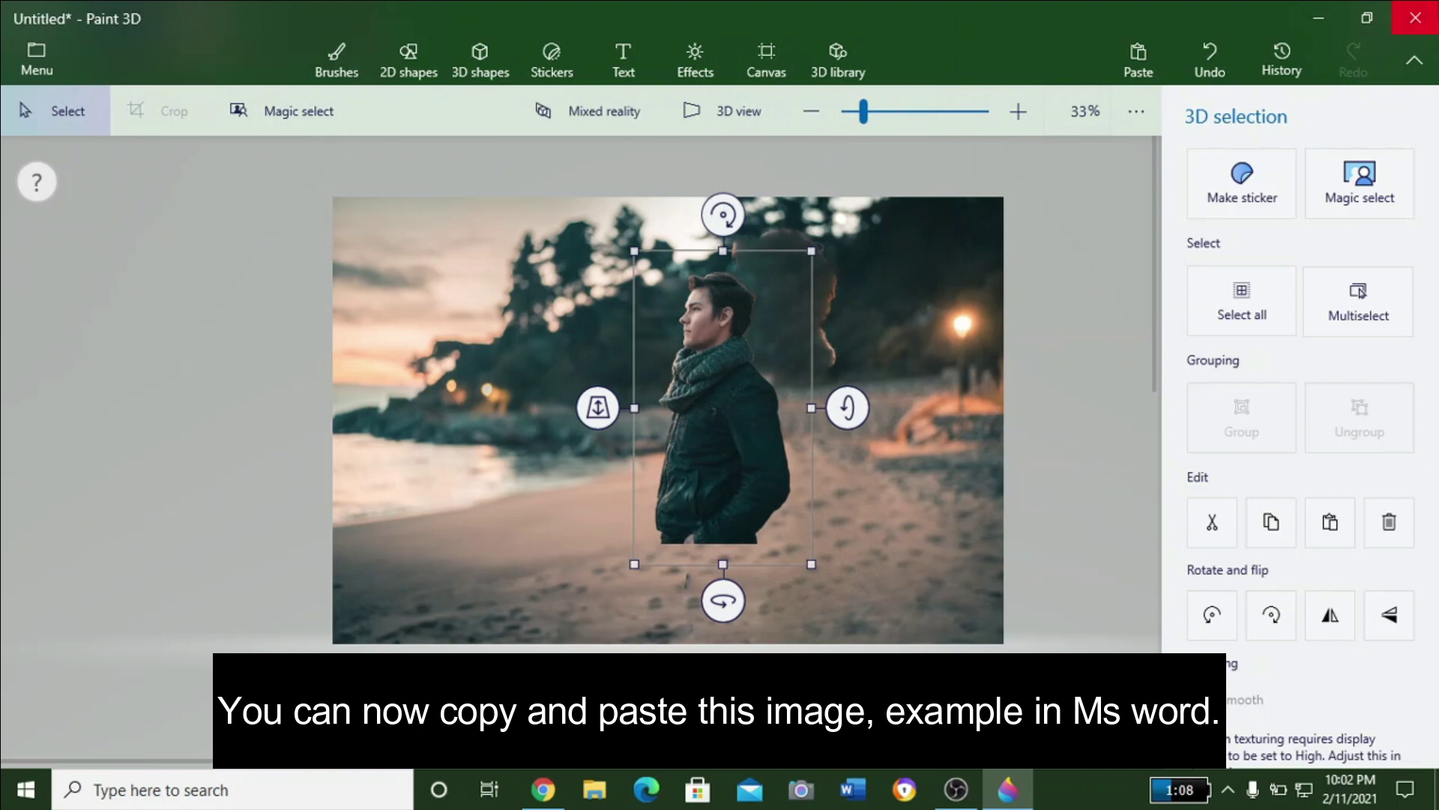
{"action": "left_click", "coordinate": [1318, 18]}
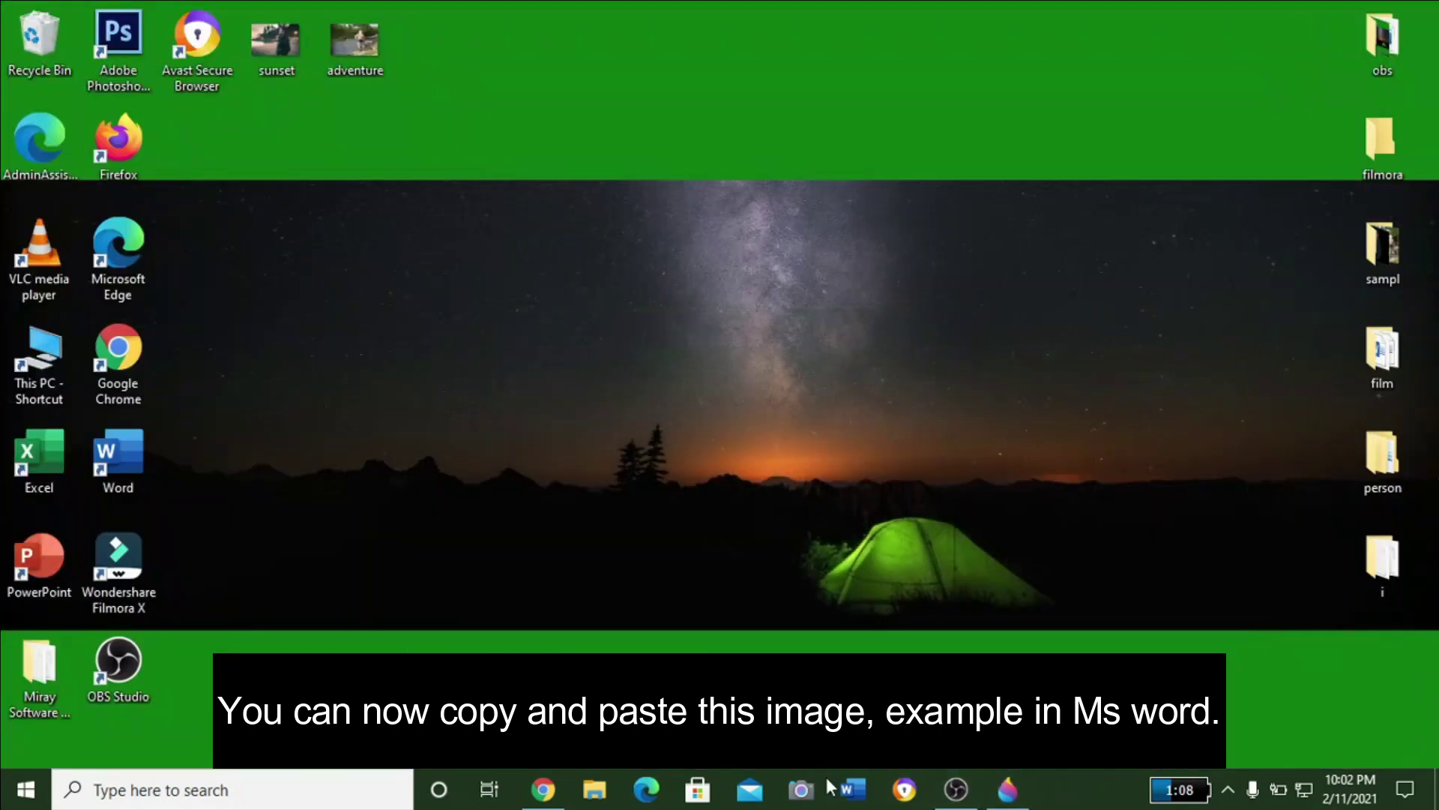
{"action": "left_click", "coordinate": [853, 789]}
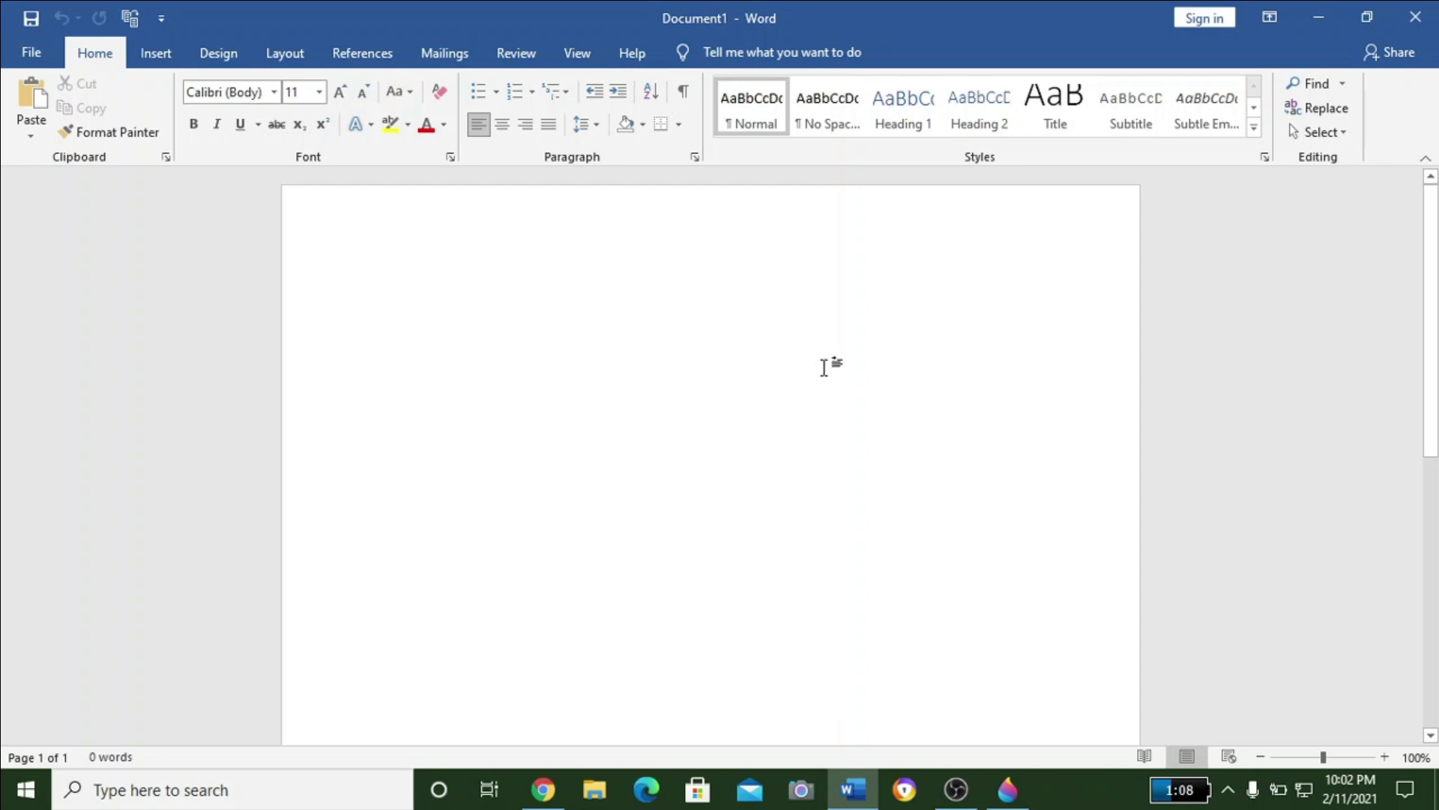
{"action": "right_click", "coordinate": [547, 331]}
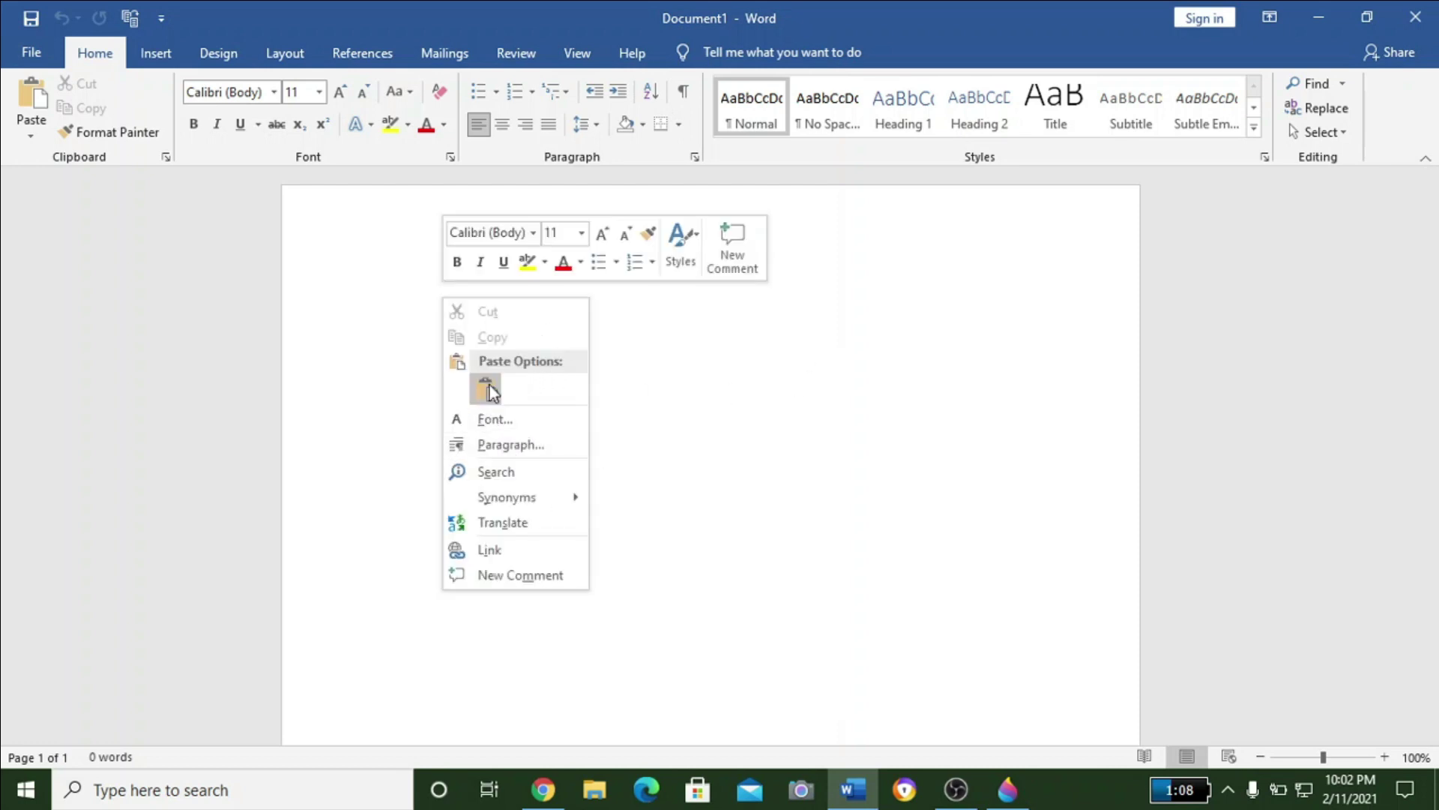
{"action": "left_click", "coordinate": [488, 388]}
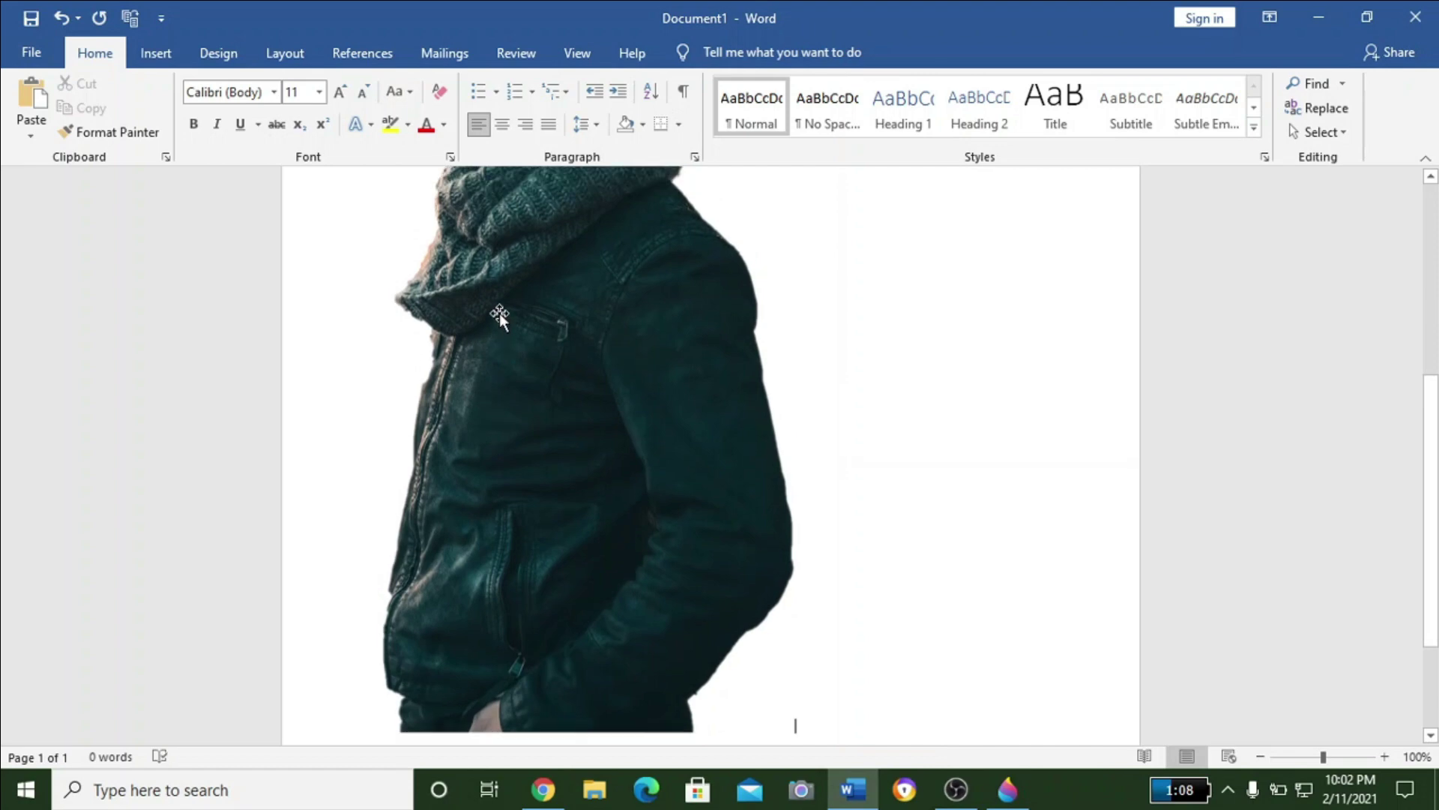
Indent the pasted picture by one tab stop from the start of its line.
{"action": "scroll", "coordinate": [499, 312], "scroll_direction": "up", "scroll_amount": 6}
{"action": "scroll", "coordinate": [514, 321], "scroll_direction": "down", "scroll_amount": 10}
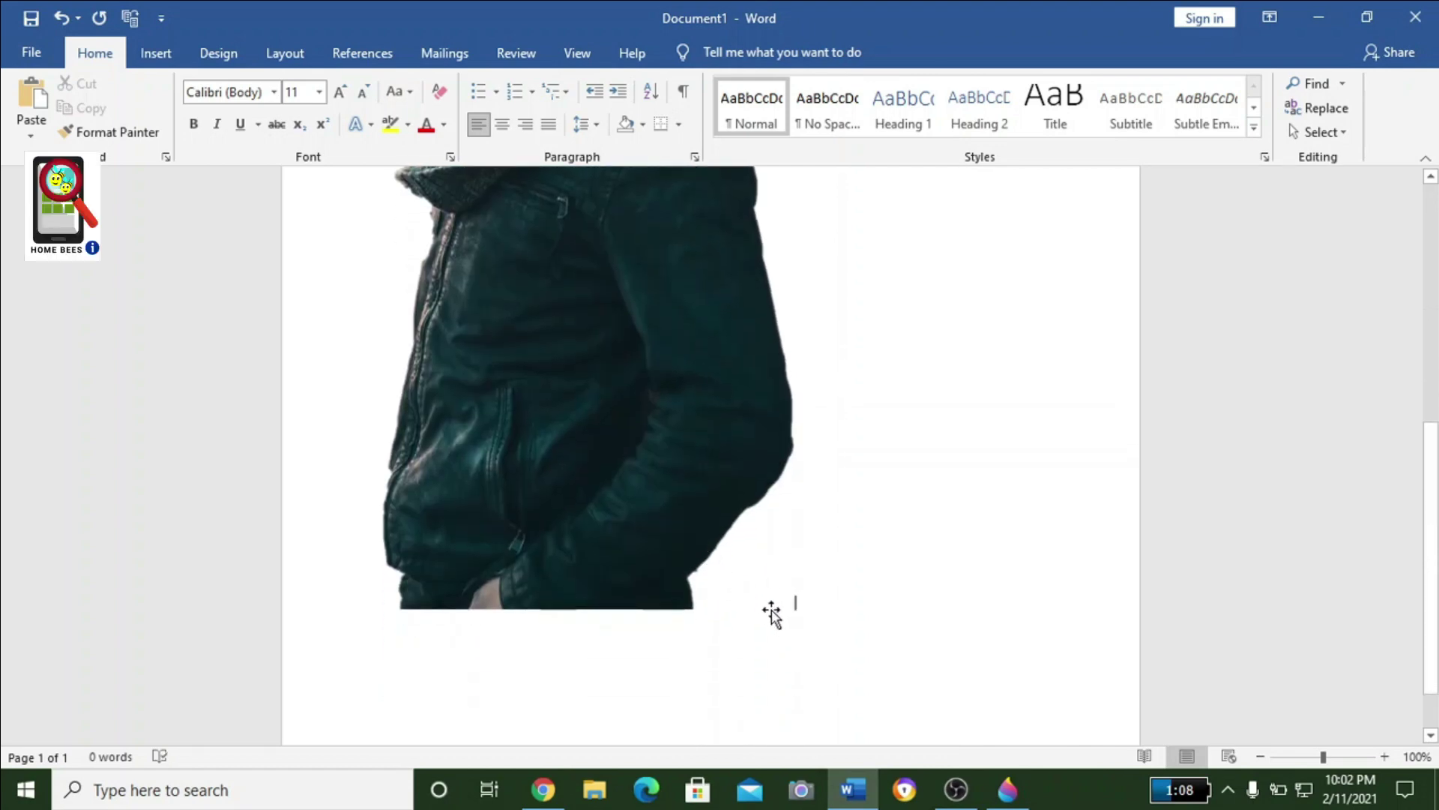
{"action": "left_click", "coordinate": [771, 602]}
{"action": "key", "text": "Left"}
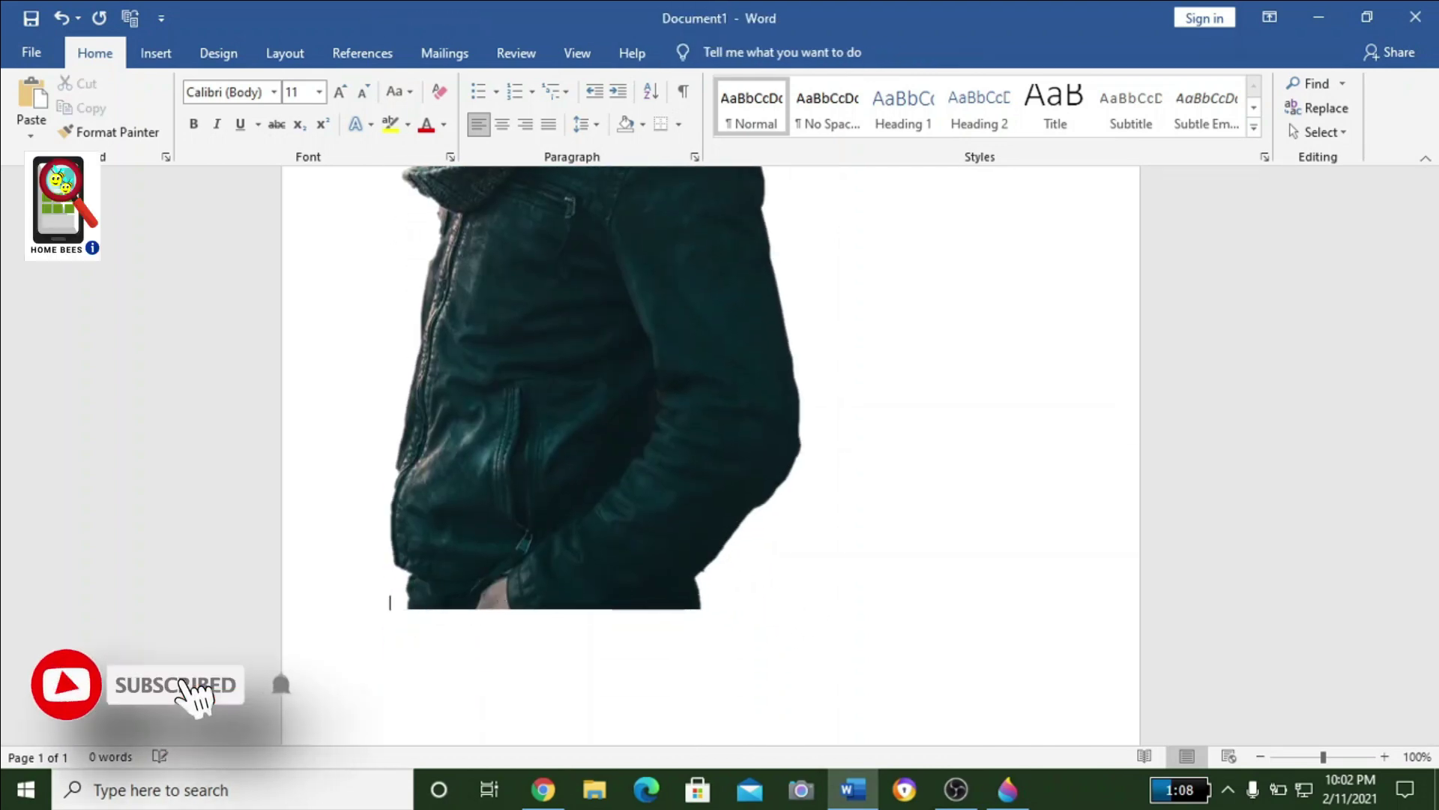
{"action": "key", "text": "Tab"}
{"action": "scroll", "coordinate": [851, 408], "scroll_direction": "up", "scroll_amount": 5}
{"action": "scroll", "coordinate": [755, 512], "scroll_direction": "down", "scroll_amount": 2}
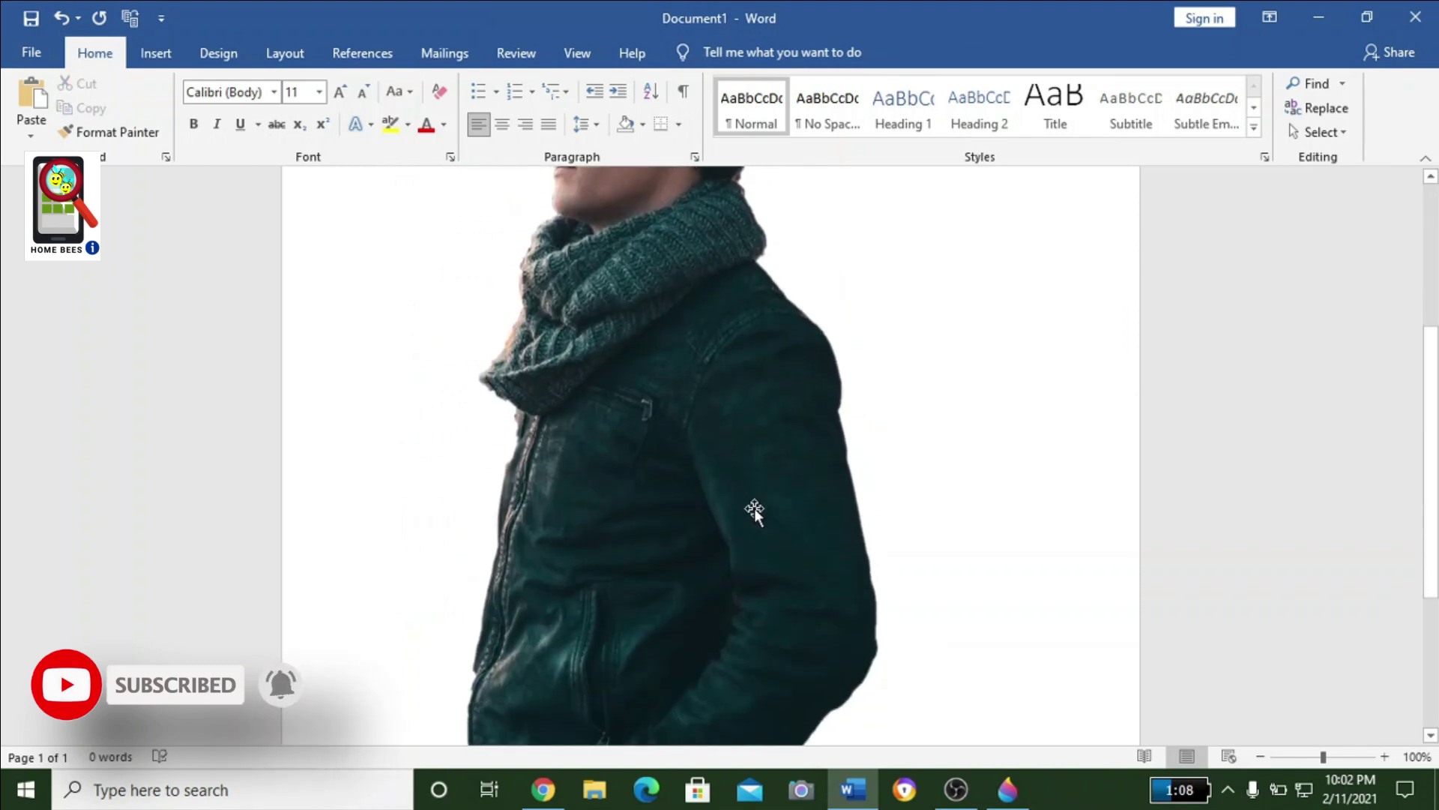
Shrink the pasted picture of the man proportionally so it fits entirely on the Word page, and deselect it.
{"action": "left_click", "coordinate": [754, 513]}
{"action": "scroll", "coordinate": [835, 587], "scroll_direction": "down", "scroll_amount": 4}
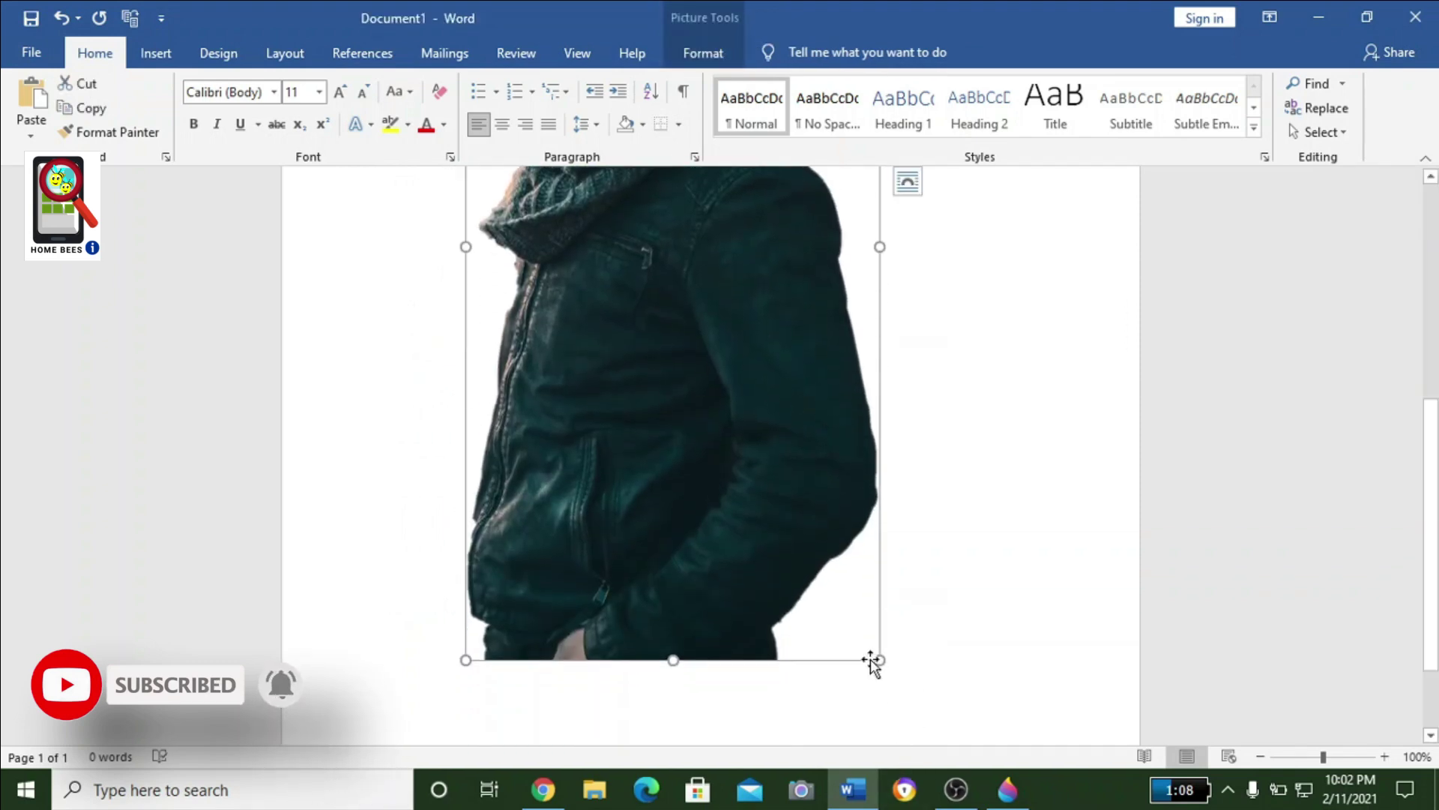
{"action": "left_click_drag", "start_coordinate": [871, 663], "coordinate": [710, 322]}
{"action": "scroll", "coordinate": [783, 344], "scroll_direction": "up", "scroll_amount": 5}
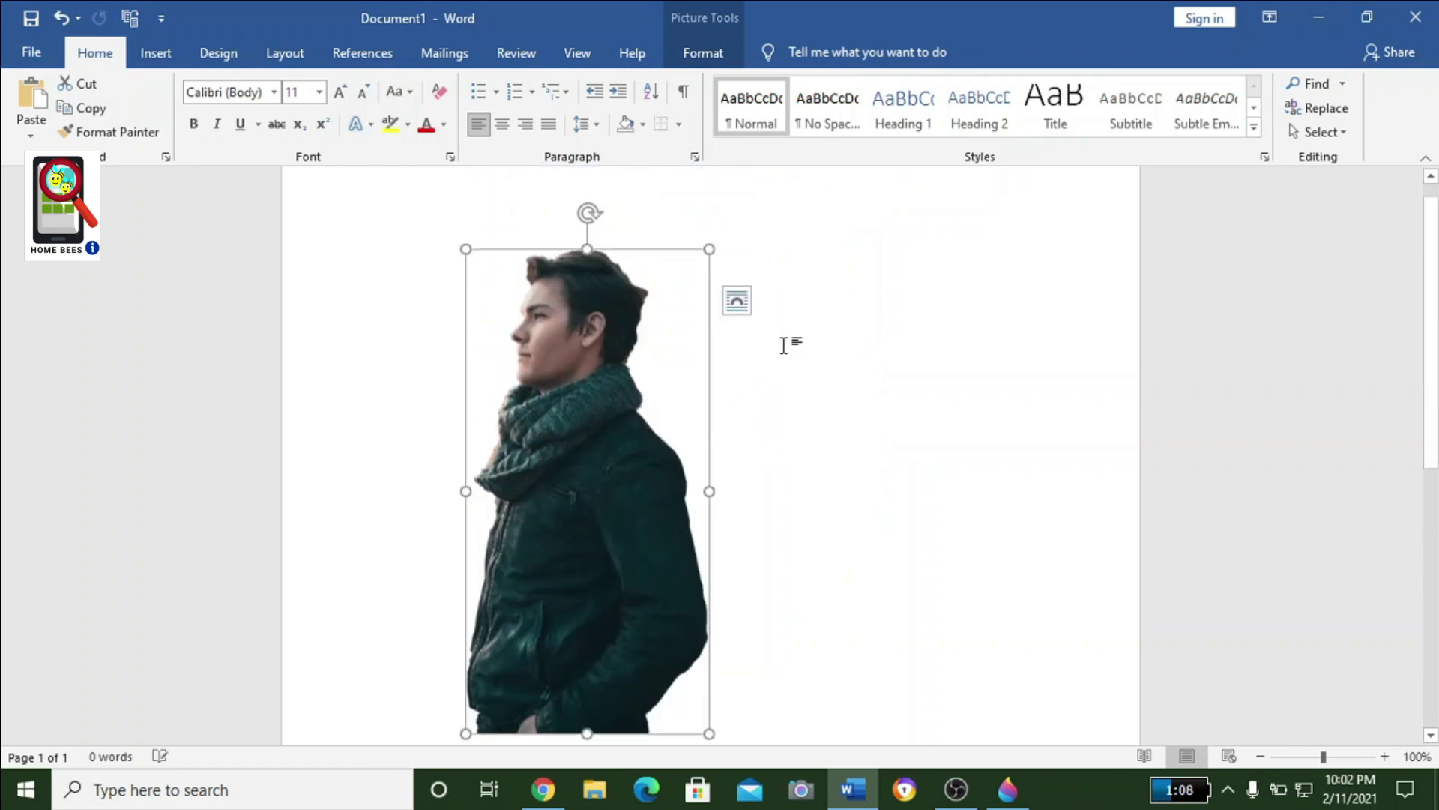
{"action": "scroll", "coordinate": [825, 360], "scroll_direction": "up", "scroll_amount": 1}
{"action": "scroll", "coordinate": [899, 378], "scroll_direction": "down", "scroll_amount": 2}
{"action": "scroll", "coordinate": [913, 384], "scroll_direction": "up", "scroll_amount": 1}
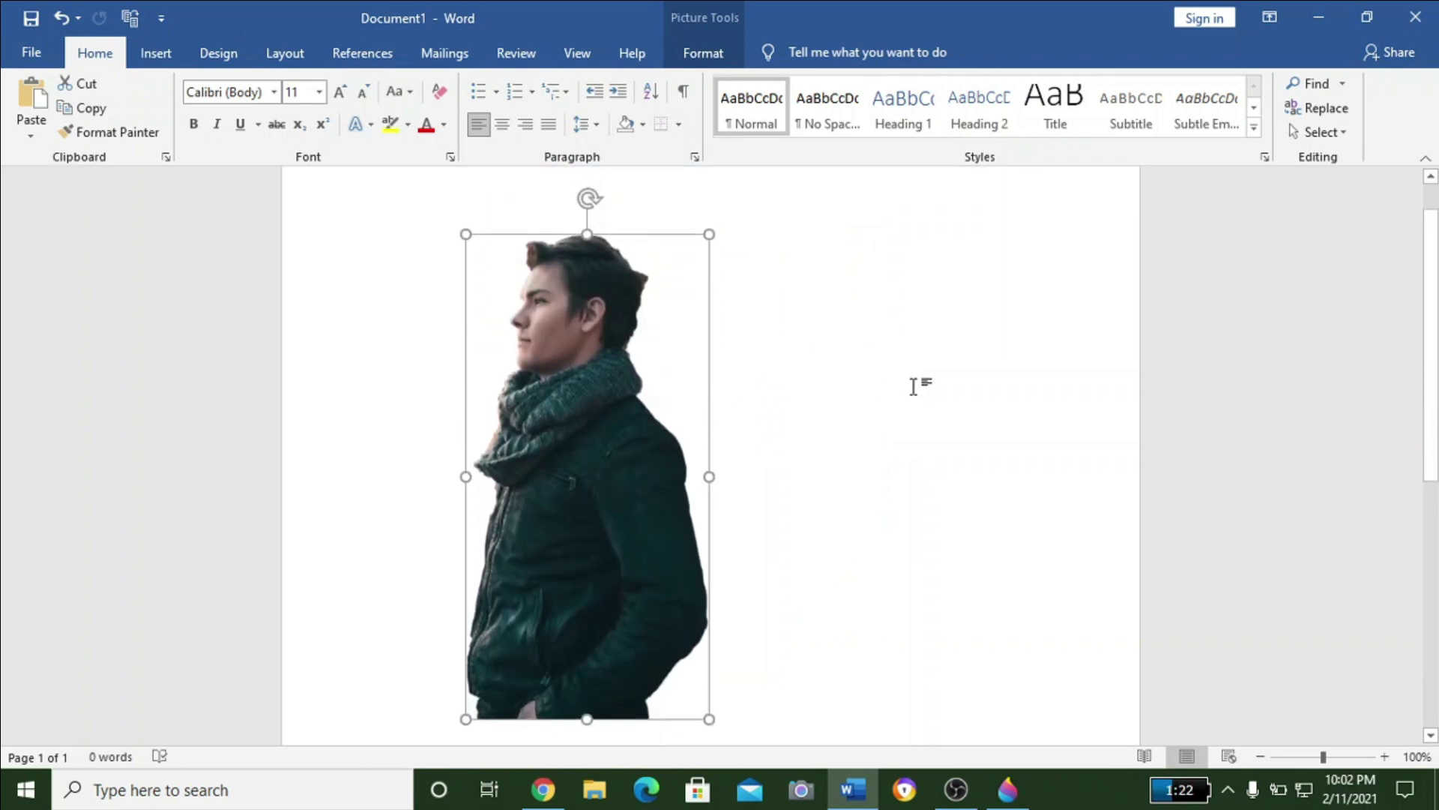
{"action": "left_click", "coordinate": [913, 386]}
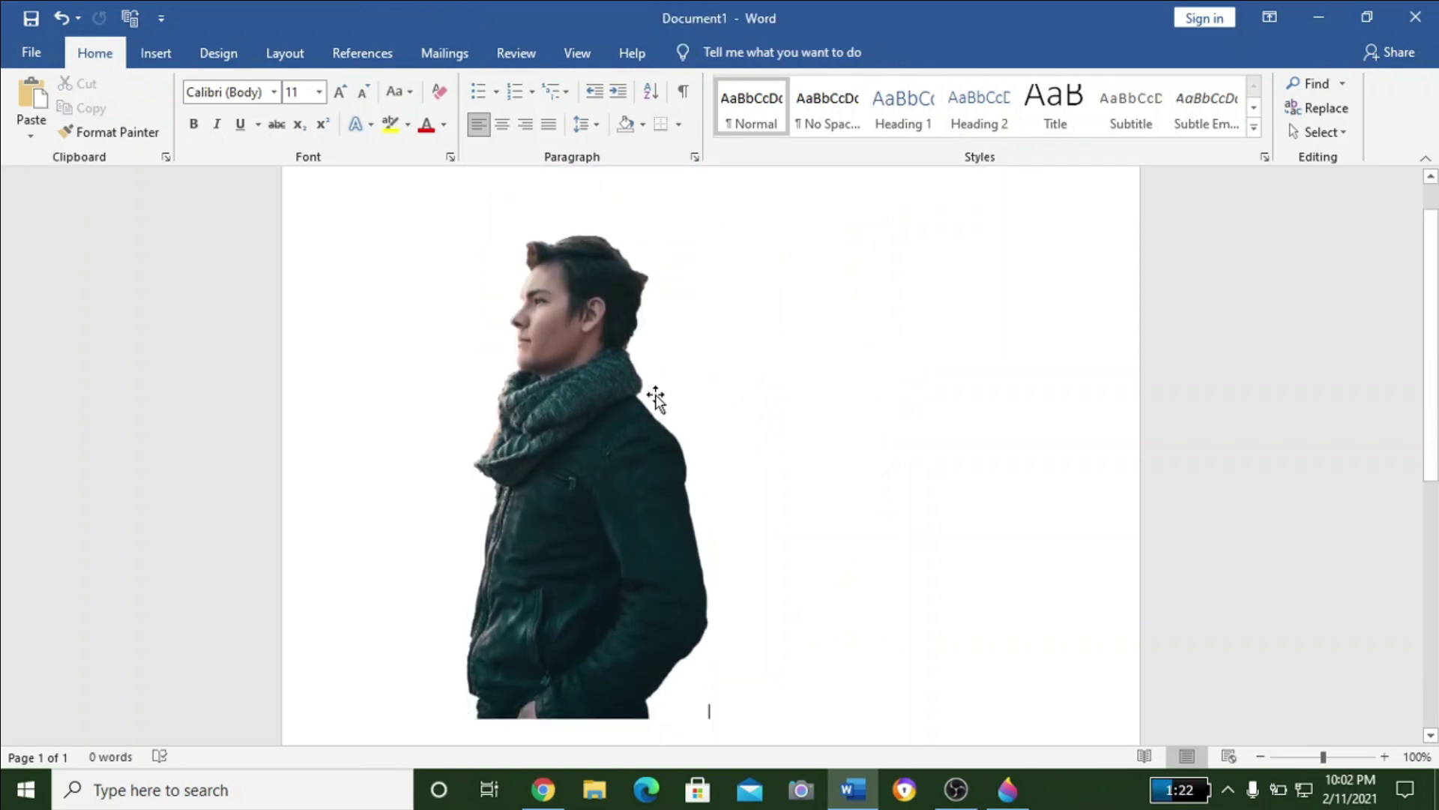
Close Word, return to Paint 3D and delete the beach photo behind the man's cutout.
{"action": "left_click", "coordinate": [1416, 17]}
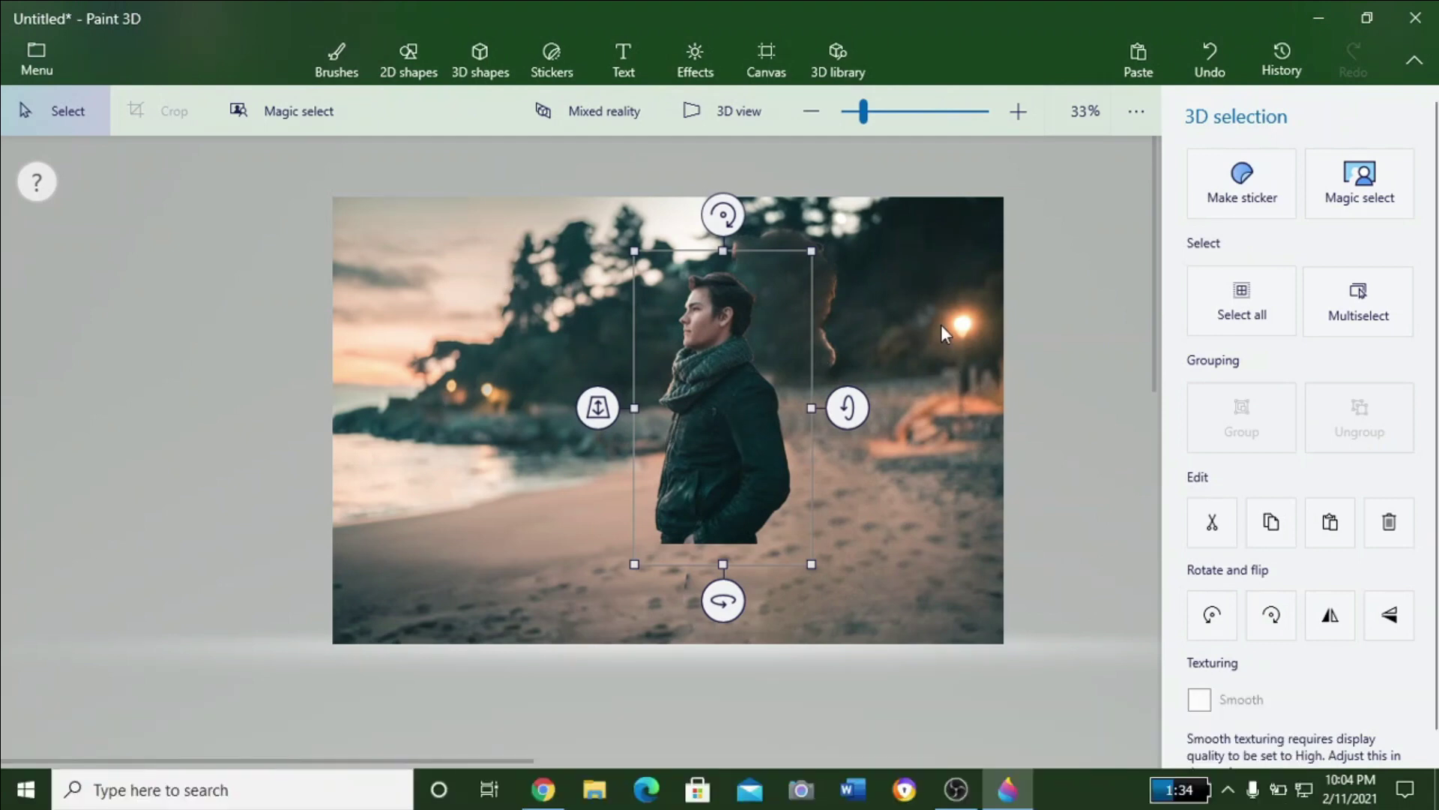
{"action": "left_click", "coordinate": [884, 475]}
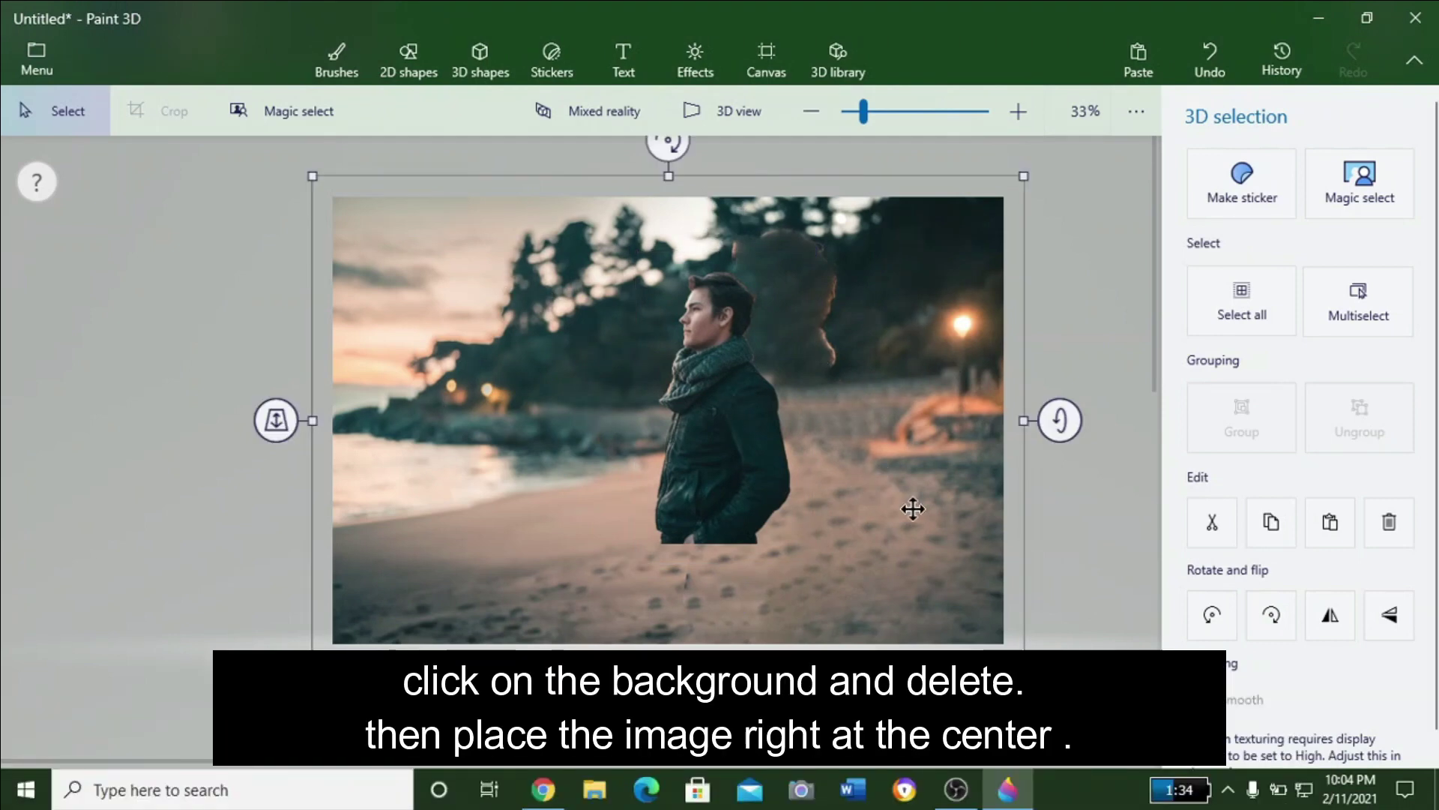
{"action": "key", "text": "Delete"}
Shrink the man's cutout to fit the white canvas and place it in the canvas centre.
{"action": "left_click_drag", "start_coordinate": [585, 534], "coordinate": [588, 518]}
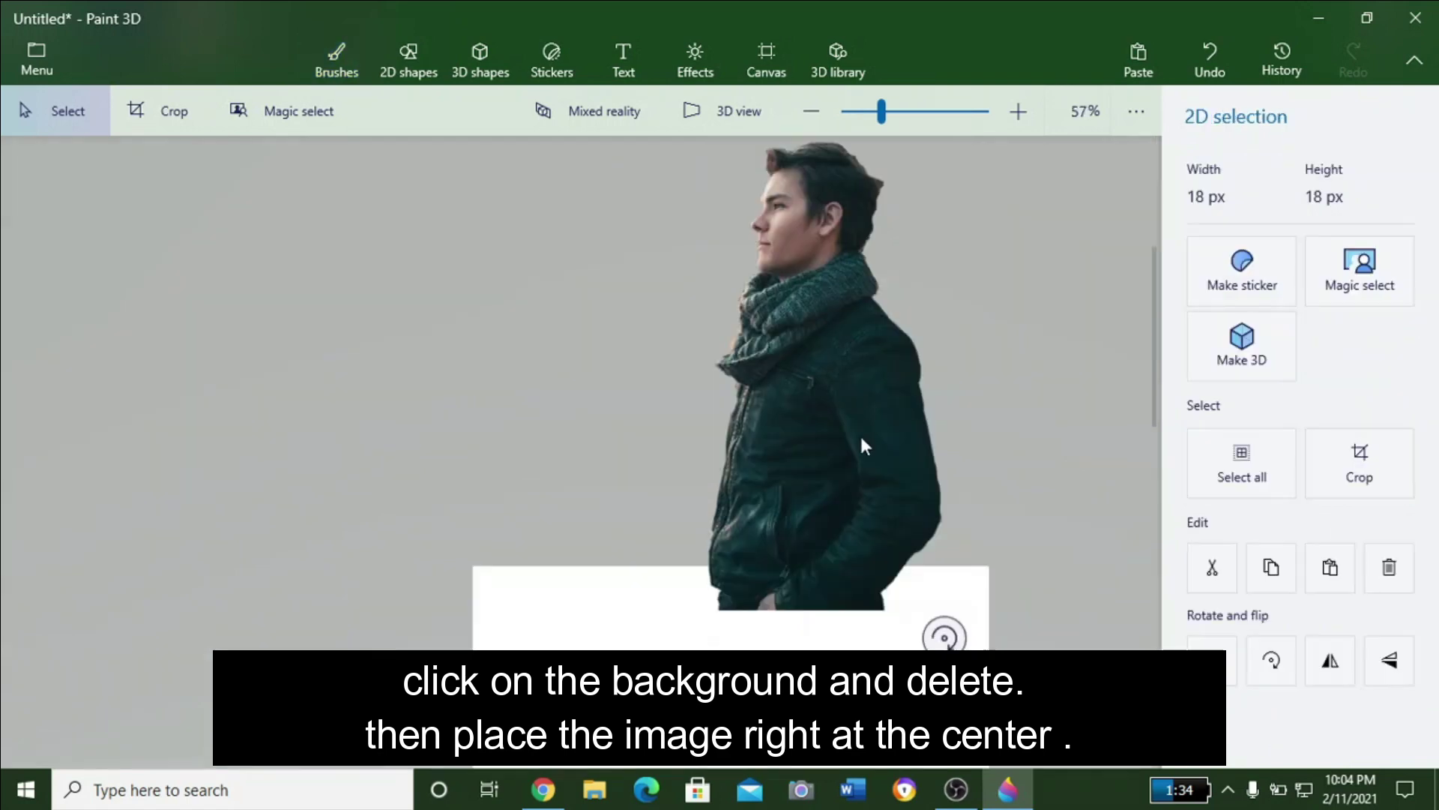
{"action": "left_click", "coordinate": [862, 441]}
{"action": "left_click_drag", "start_coordinate": [960, 628], "coordinate": [772, 409]}
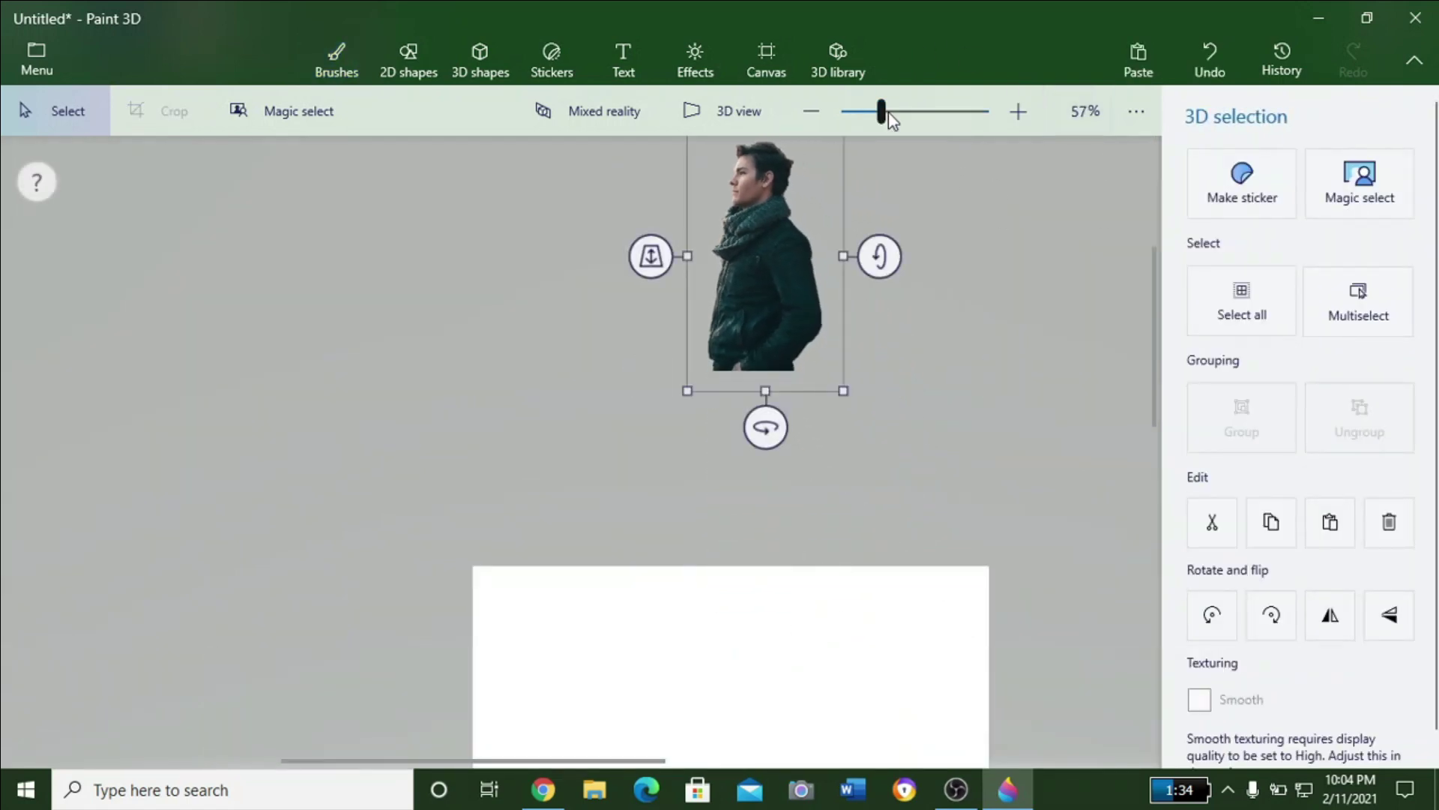
{"action": "left_click_drag", "start_coordinate": [891, 120], "coordinate": [905, 112]}
{"action": "scroll", "coordinate": [857, 680], "scroll_direction": "down", "scroll_amount": 3}
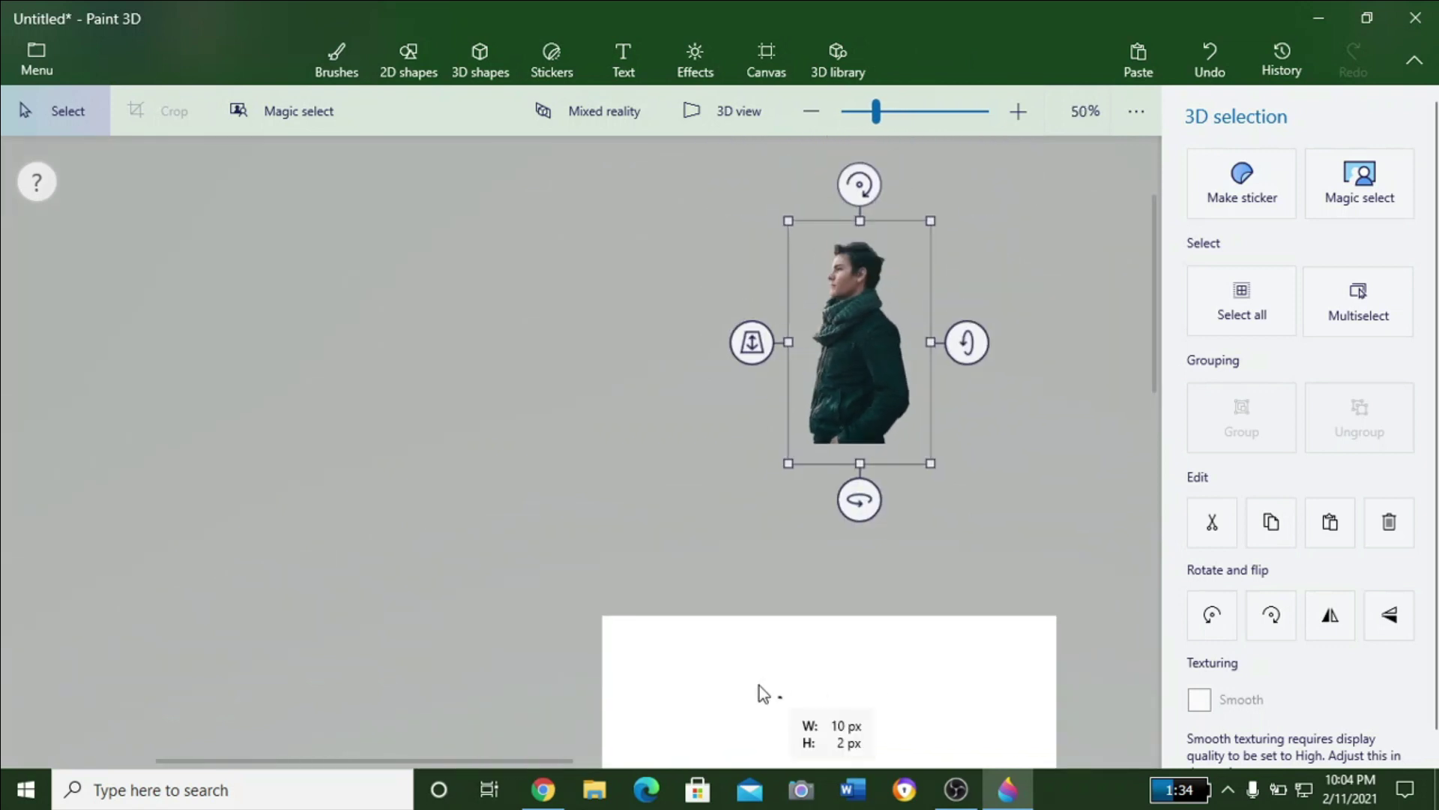
{"action": "left_click_drag", "start_coordinate": [763, 693], "coordinate": [700, 668]}
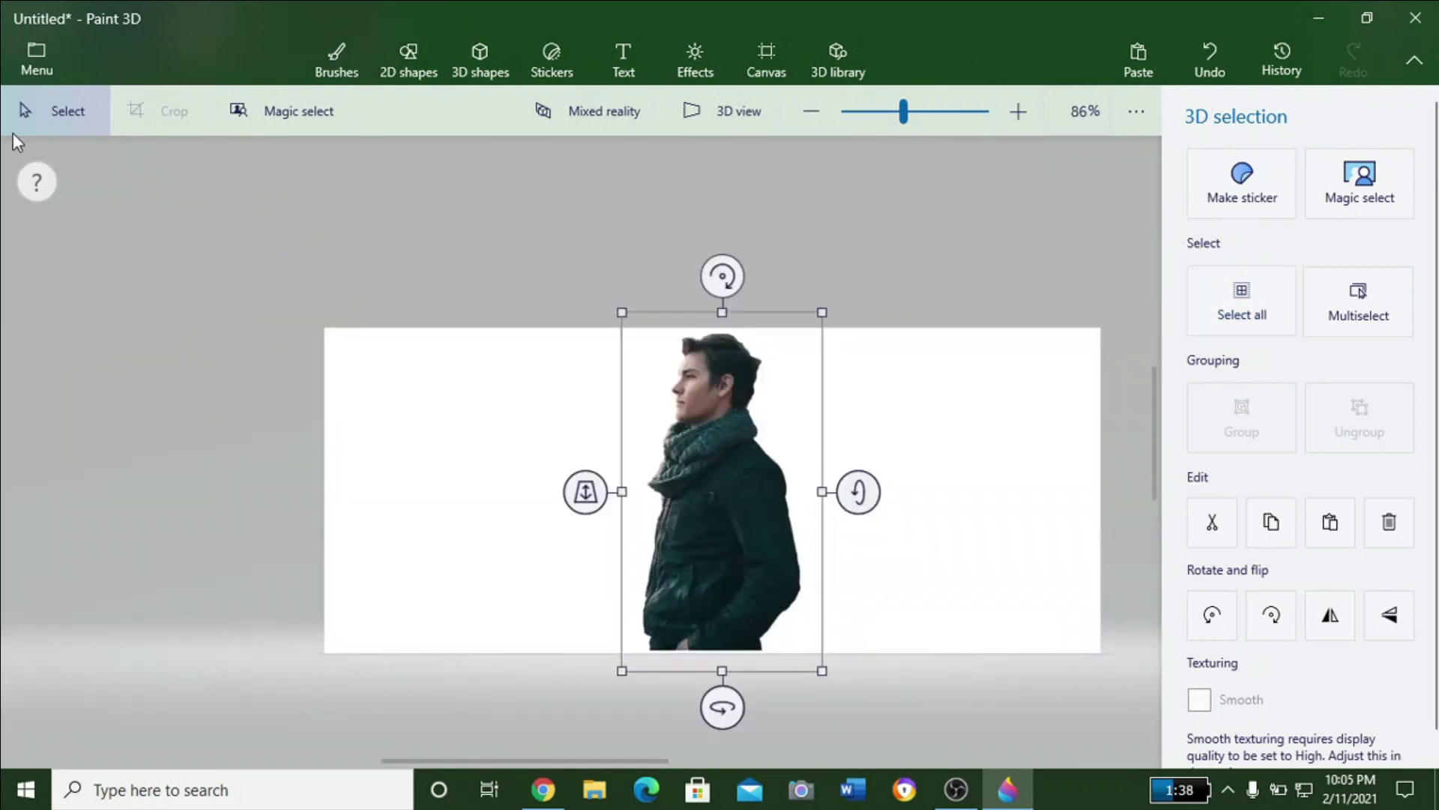
Start saving a copy of the artwork in the Image format.
{"action": "left_click", "coordinate": [36, 65]}
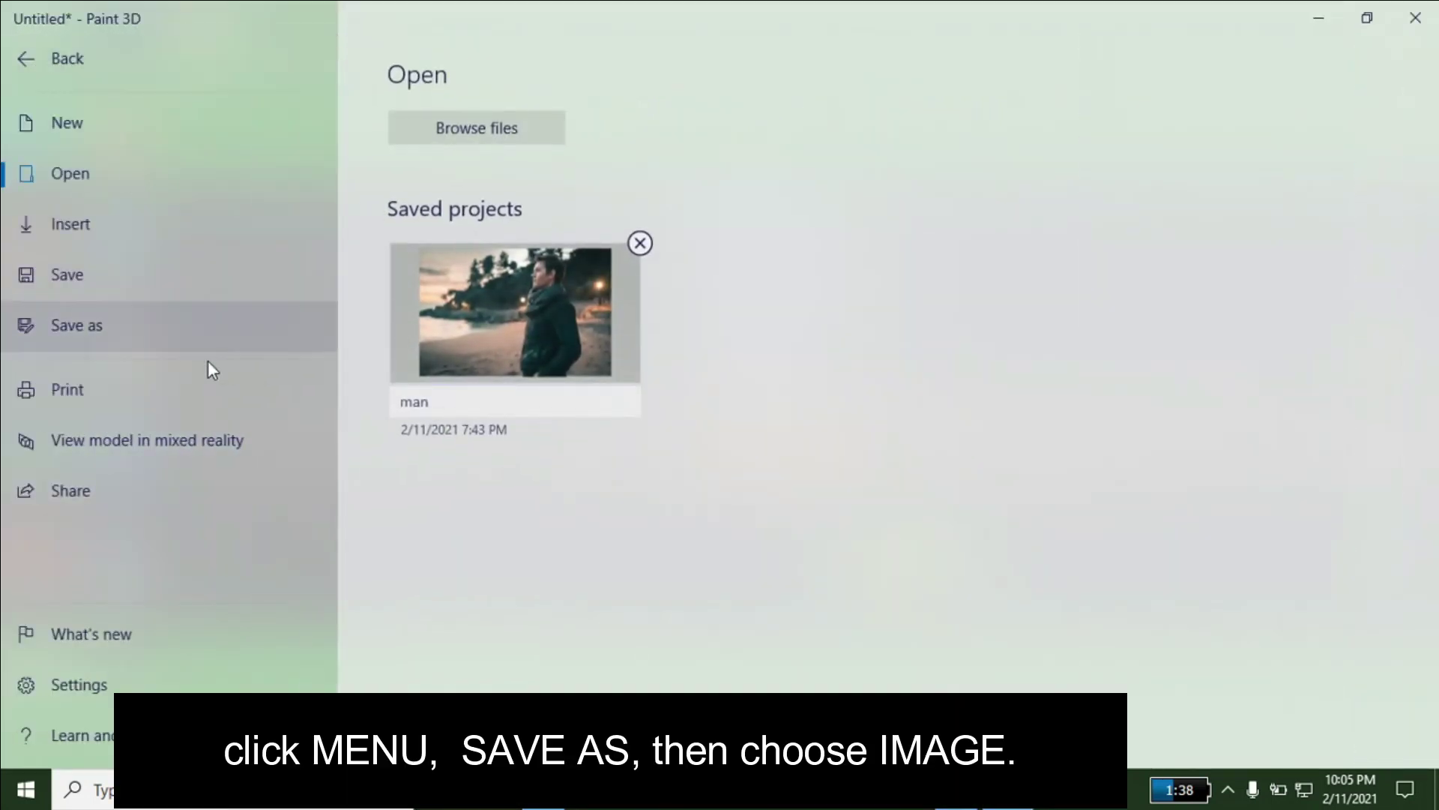
{"action": "left_click", "coordinate": [119, 324]}
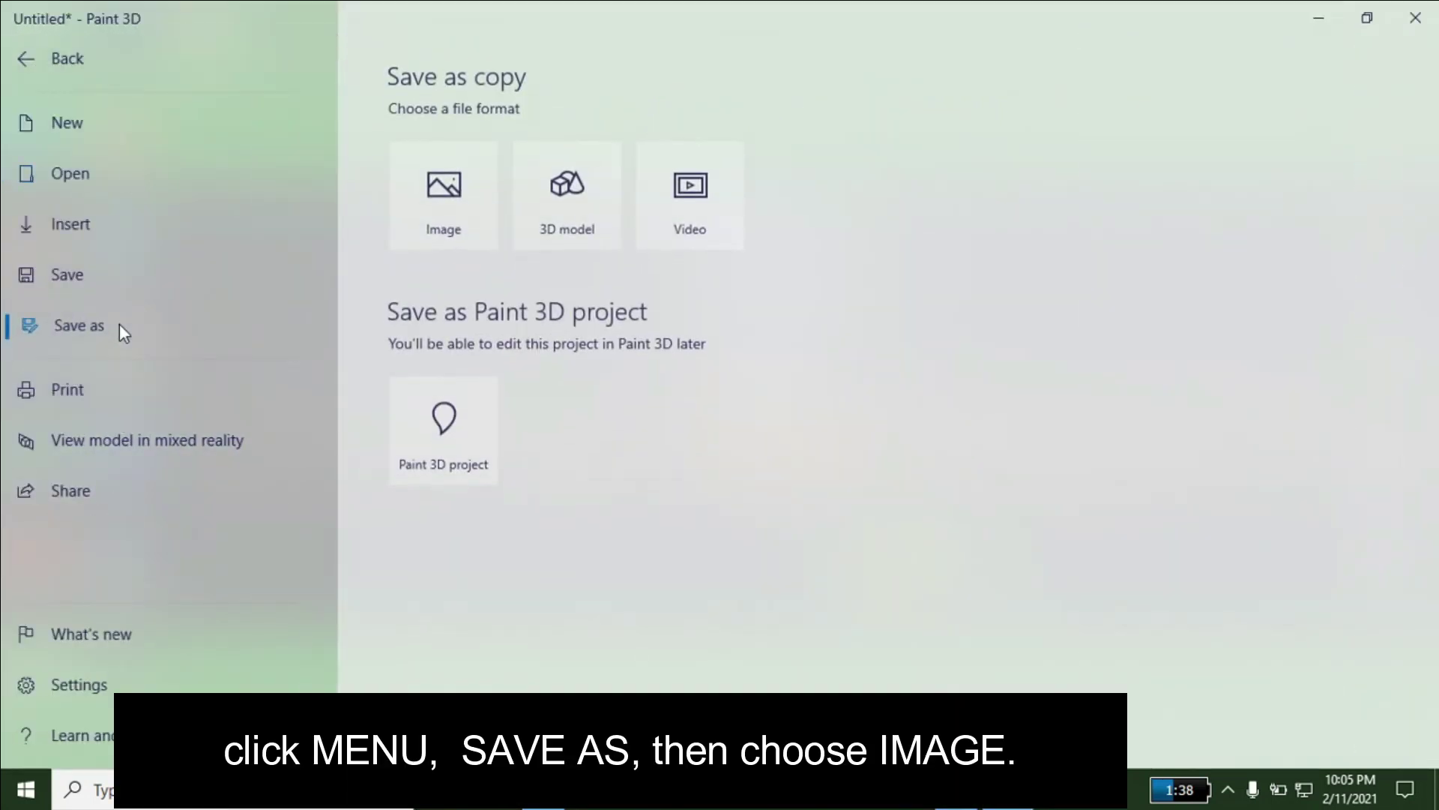
{"action": "left_click", "coordinate": [426, 219]}
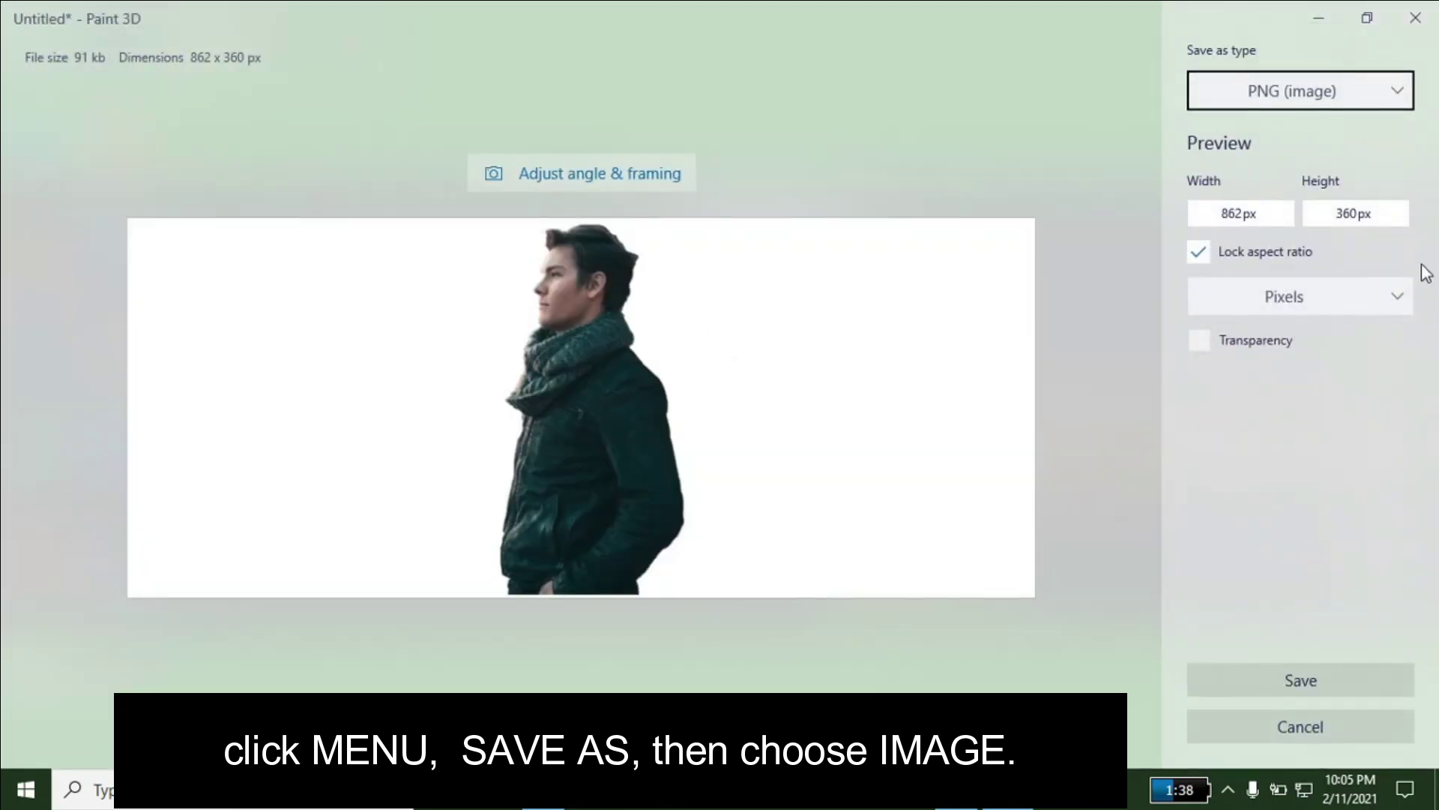
Try JPEG as the image's save type and return it to PNG.
{"action": "left_click", "coordinate": [1402, 98]}
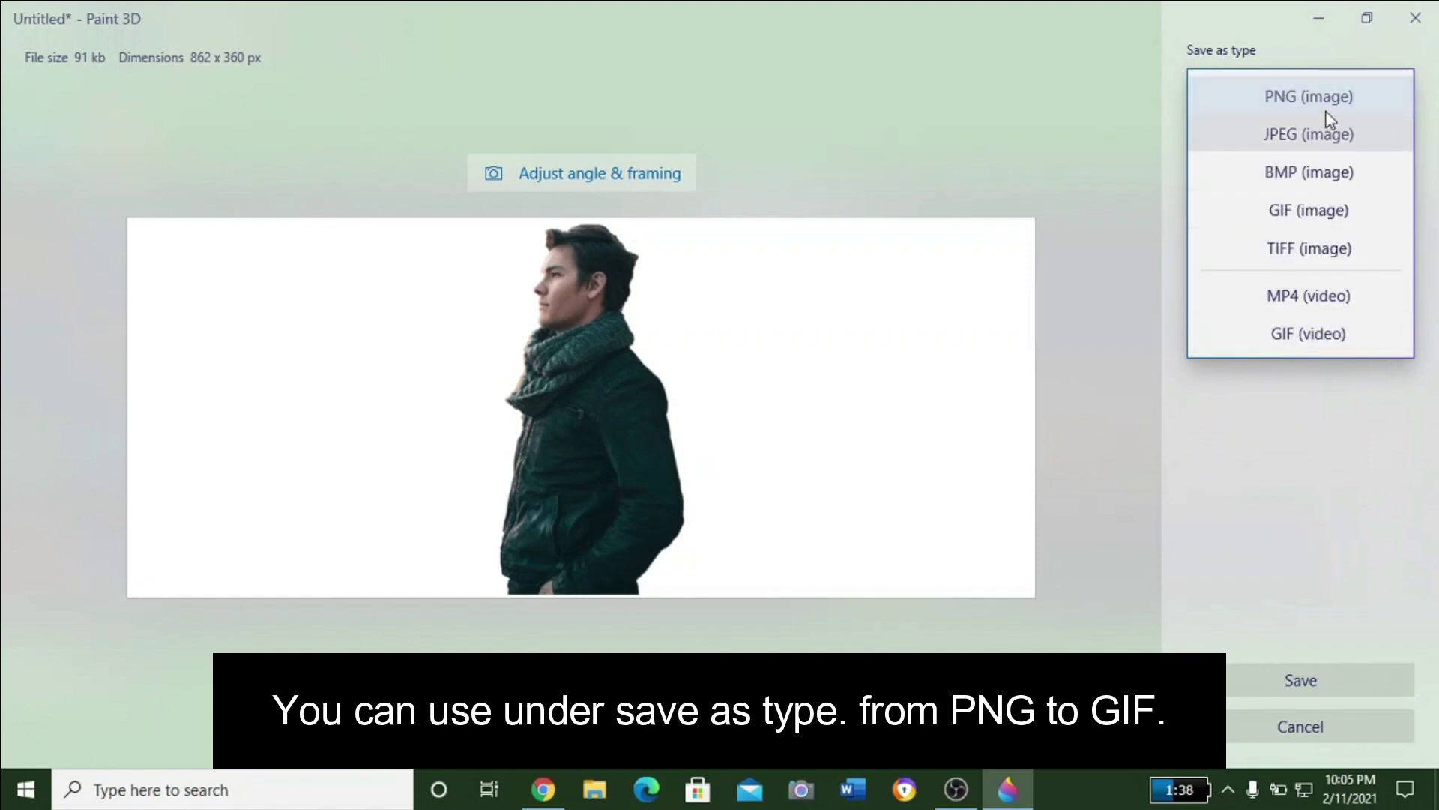
{"action": "left_click", "coordinate": [1324, 136]}
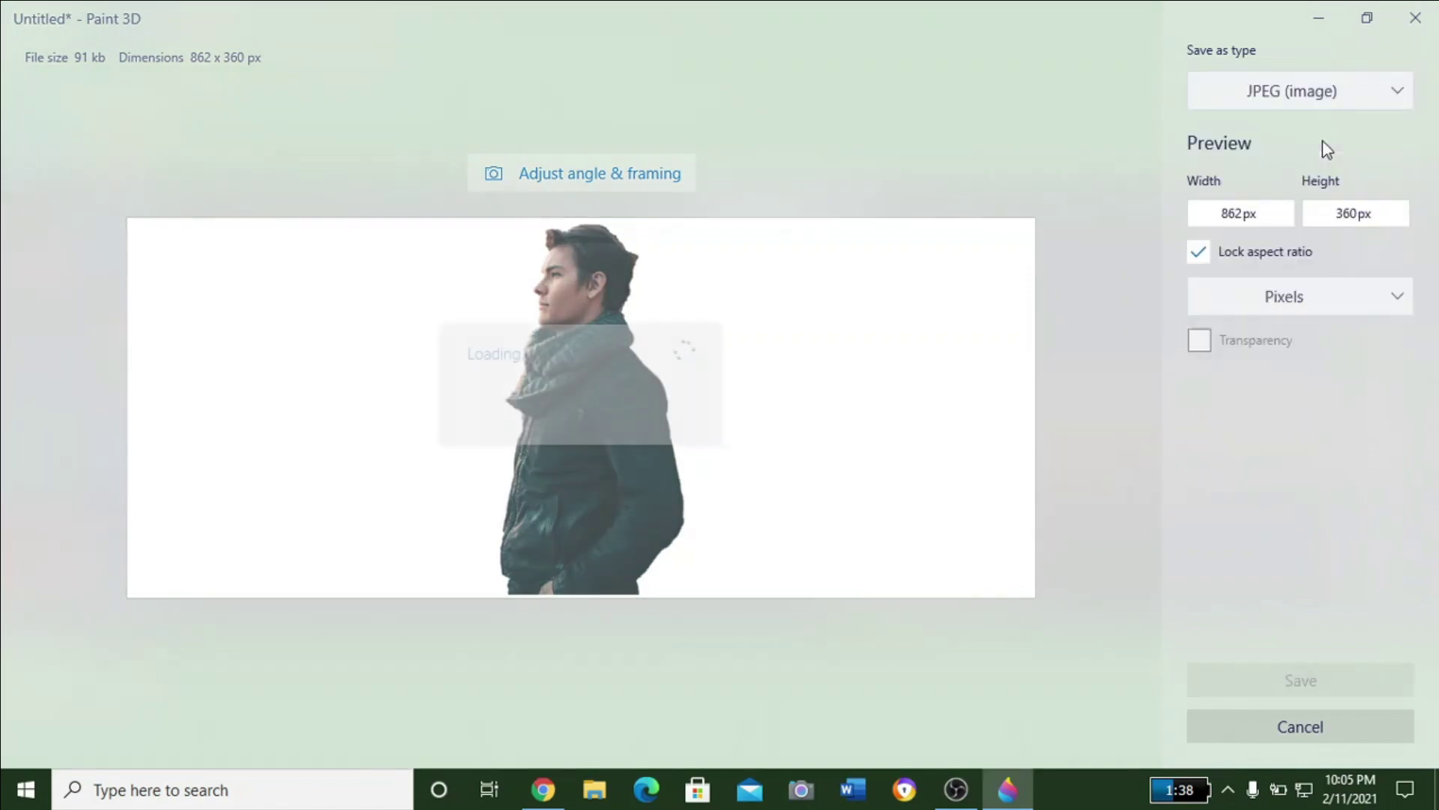
{"action": "left_click", "coordinate": [1358, 96]}
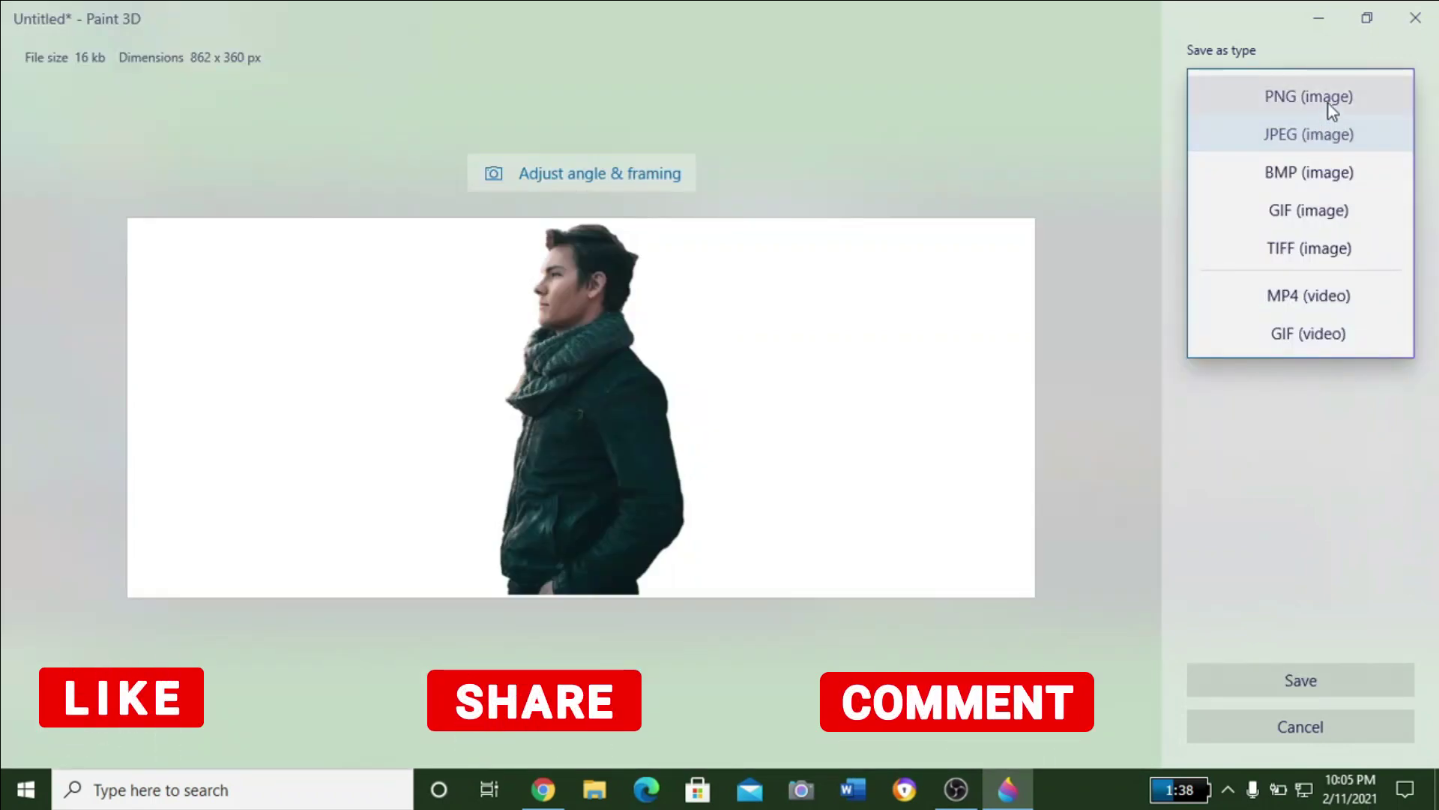
{"action": "left_click", "coordinate": [1329, 103]}
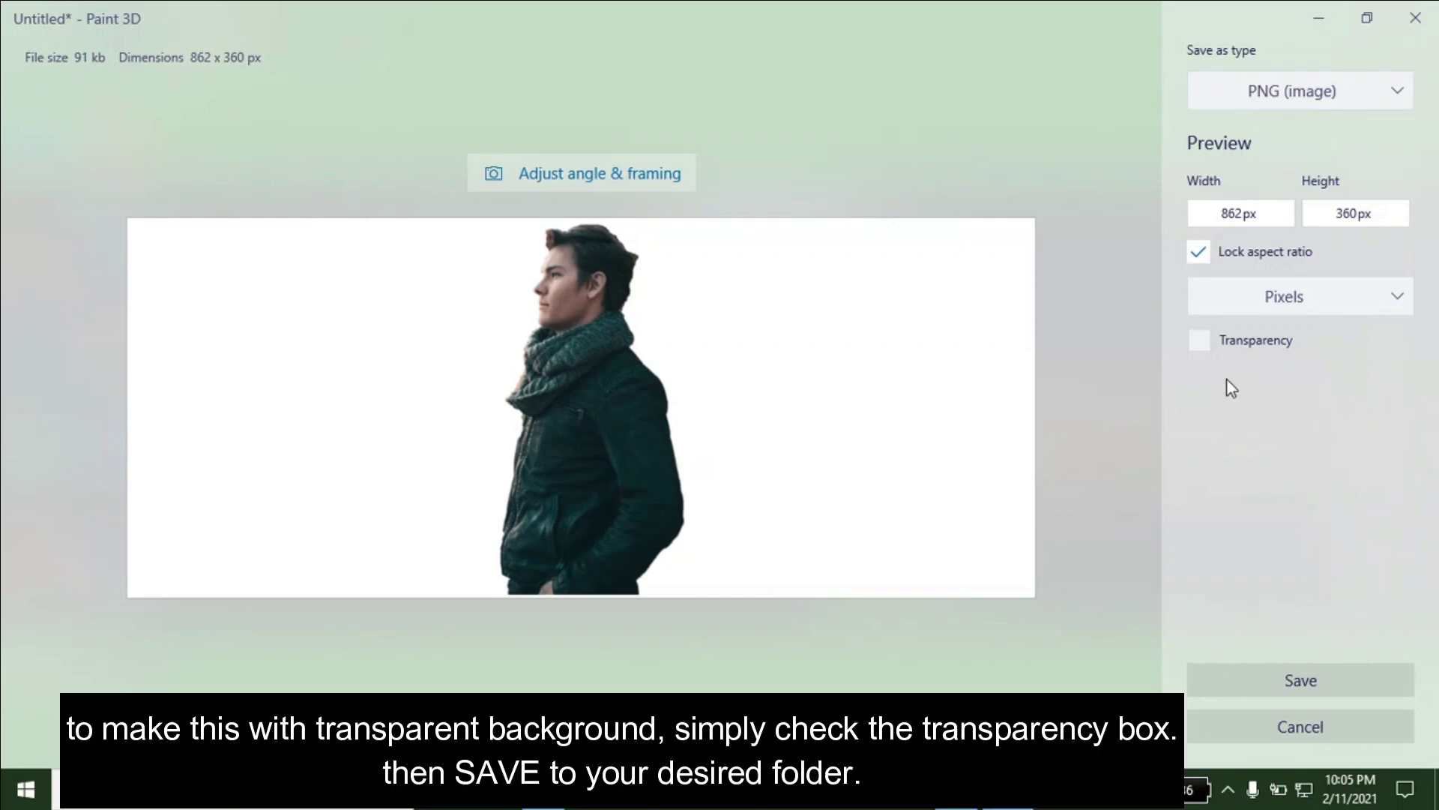
Enable transparency for the image and save it to the Desktop as a 2D PNG named "man transparent".
{"action": "left_click", "coordinate": [1207, 342]}
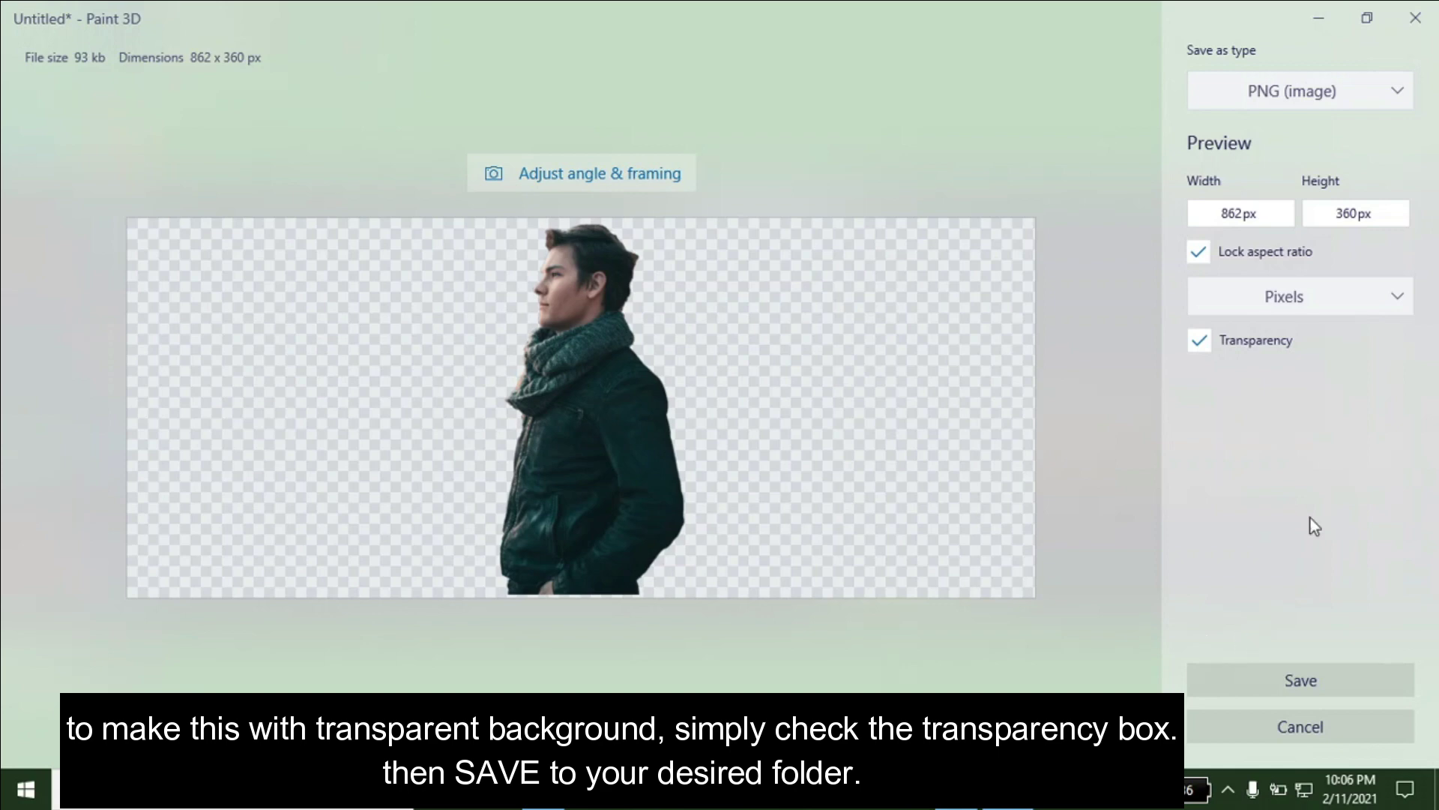
{"action": "left_click", "coordinate": [1322, 688]}
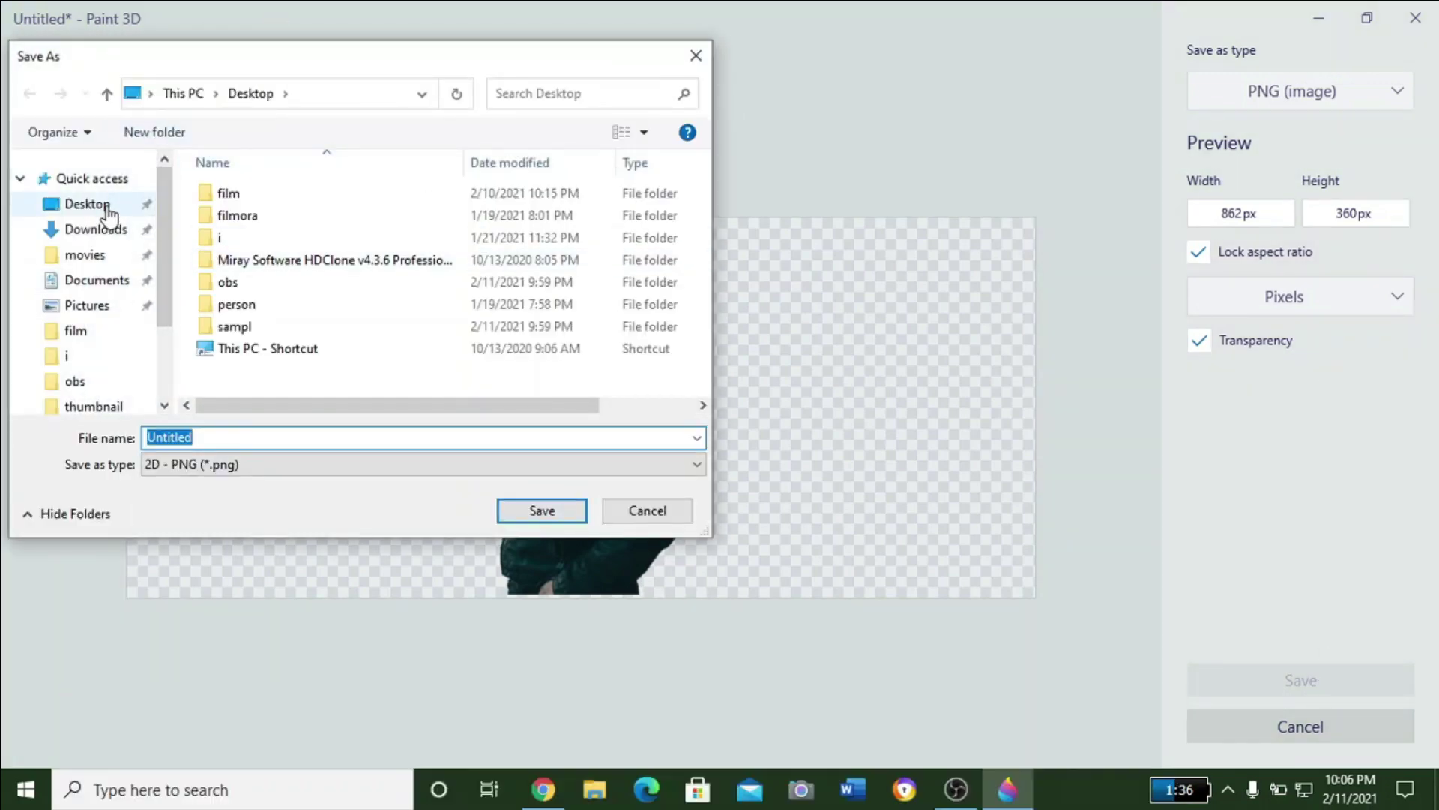
{"action": "left_click", "coordinate": [79, 206]}
{"action": "double_click", "coordinate": [218, 443]}
{"action": "left_click", "coordinate": [212, 443]}
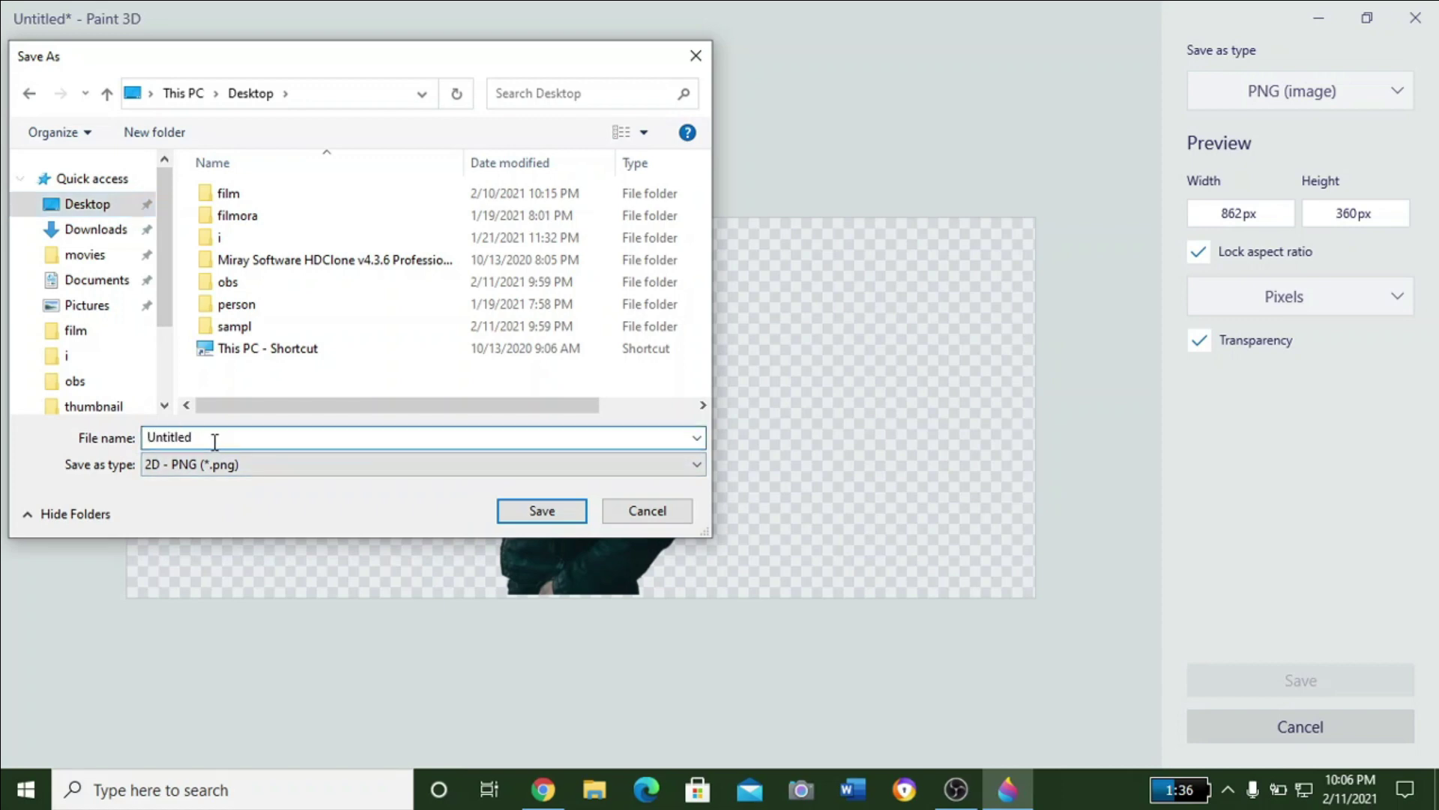
{"action": "left_click_drag", "start_coordinate": [212, 443], "coordinate": [140, 444]}
{"action": "type", "text": "man transparent"}
{"action": "left_click", "coordinate": [696, 465]}
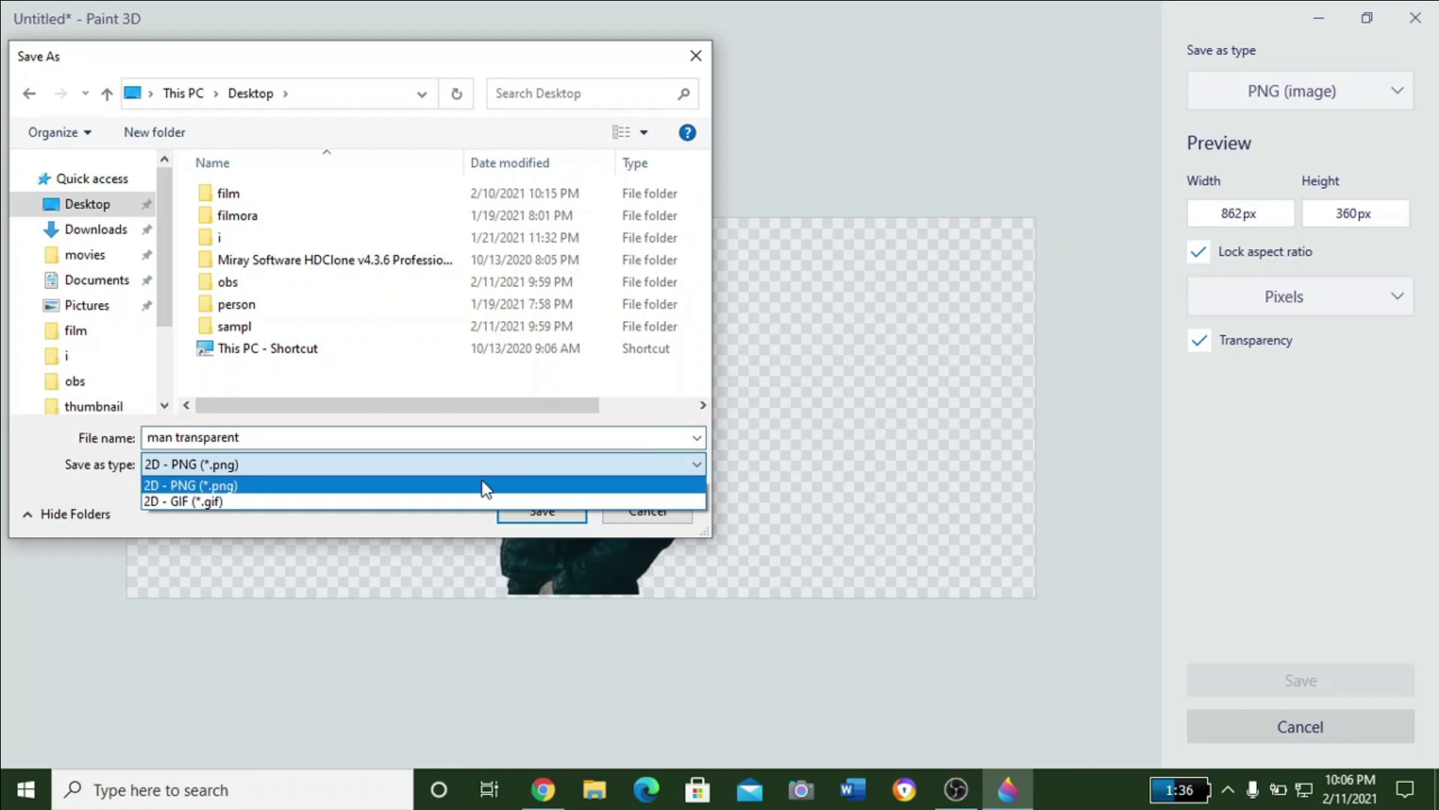
{"action": "left_click", "coordinate": [213, 485]}
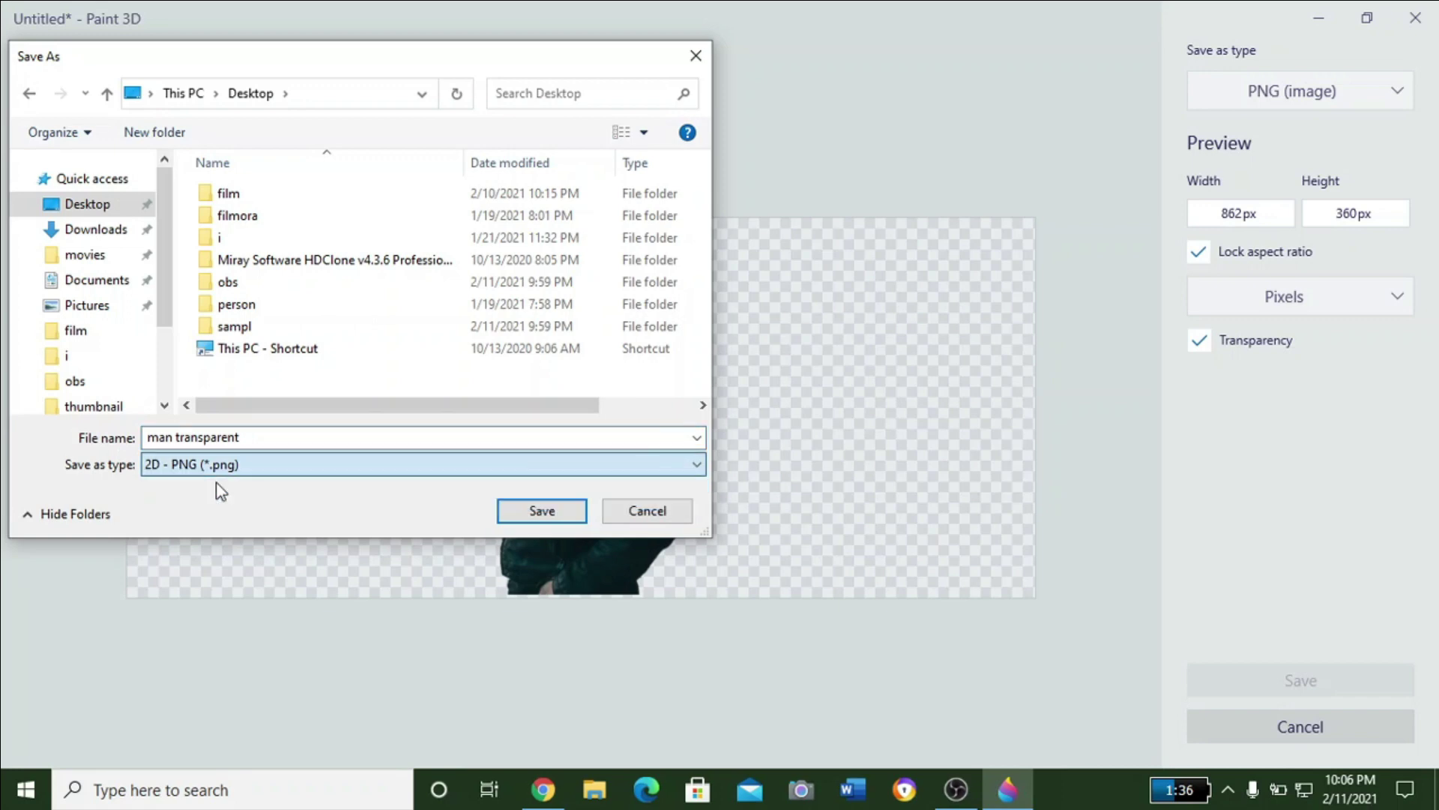
{"action": "left_click", "coordinate": [542, 511]}
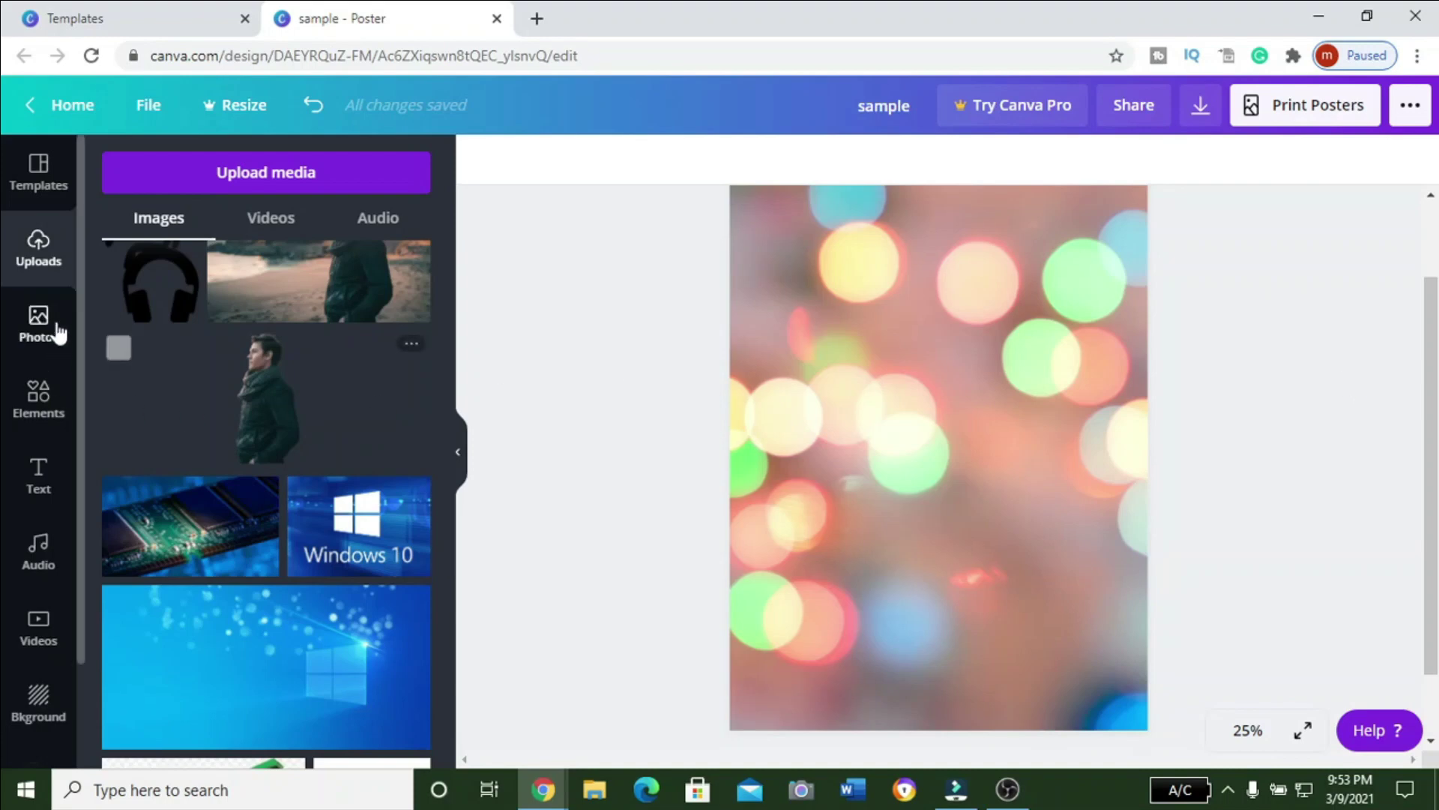
In the Canva poster, add the uploaded man cutout over the bokeh background, enlarge it to most of the page height and align it with the lower edge.
{"action": "left_click_drag", "start_coordinate": [272, 427], "coordinate": [978, 744]}
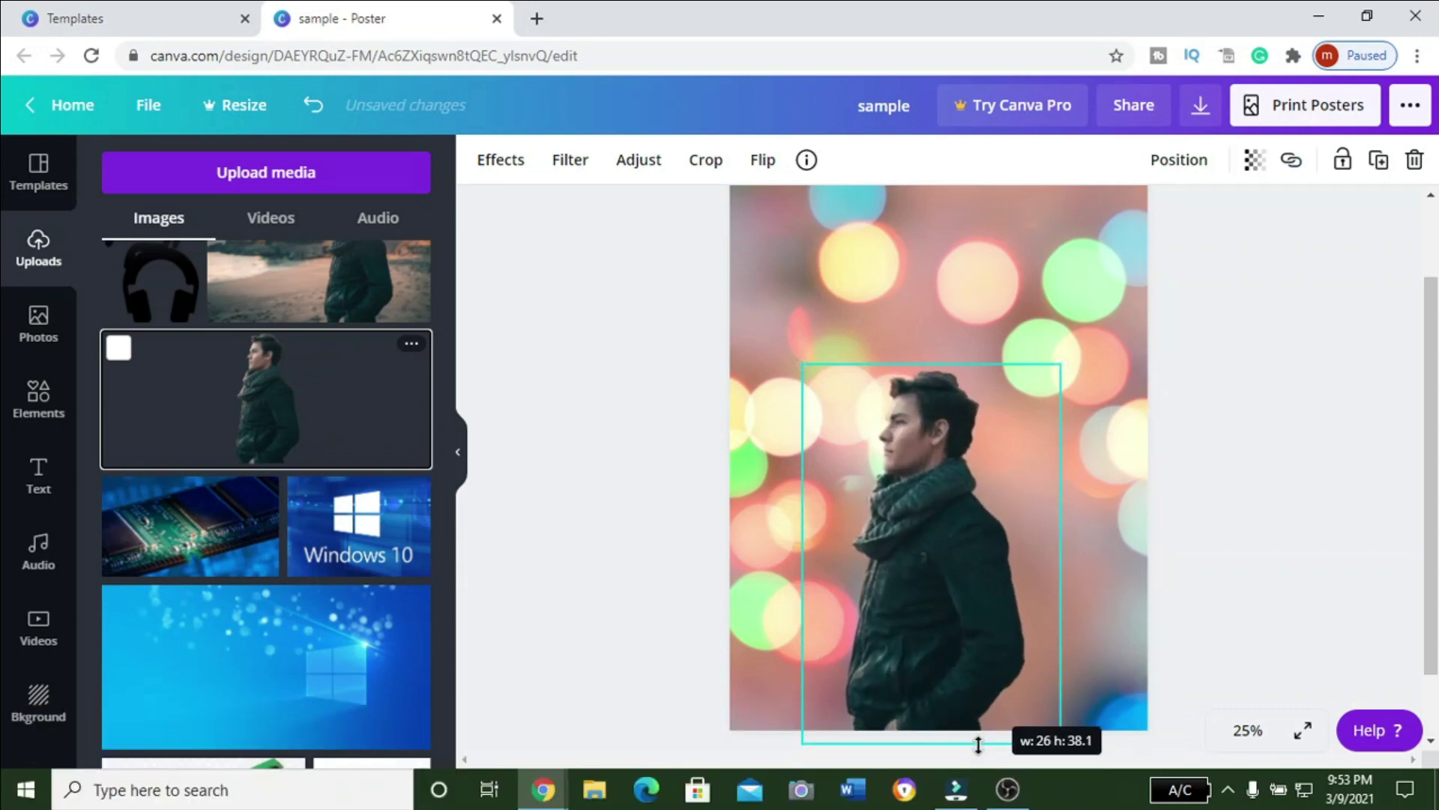
{"action": "left_click_drag", "start_coordinate": [931, 364], "coordinate": [937, 222]}
{"action": "left_click_drag", "start_coordinate": [906, 473], "coordinate": [925, 477]}
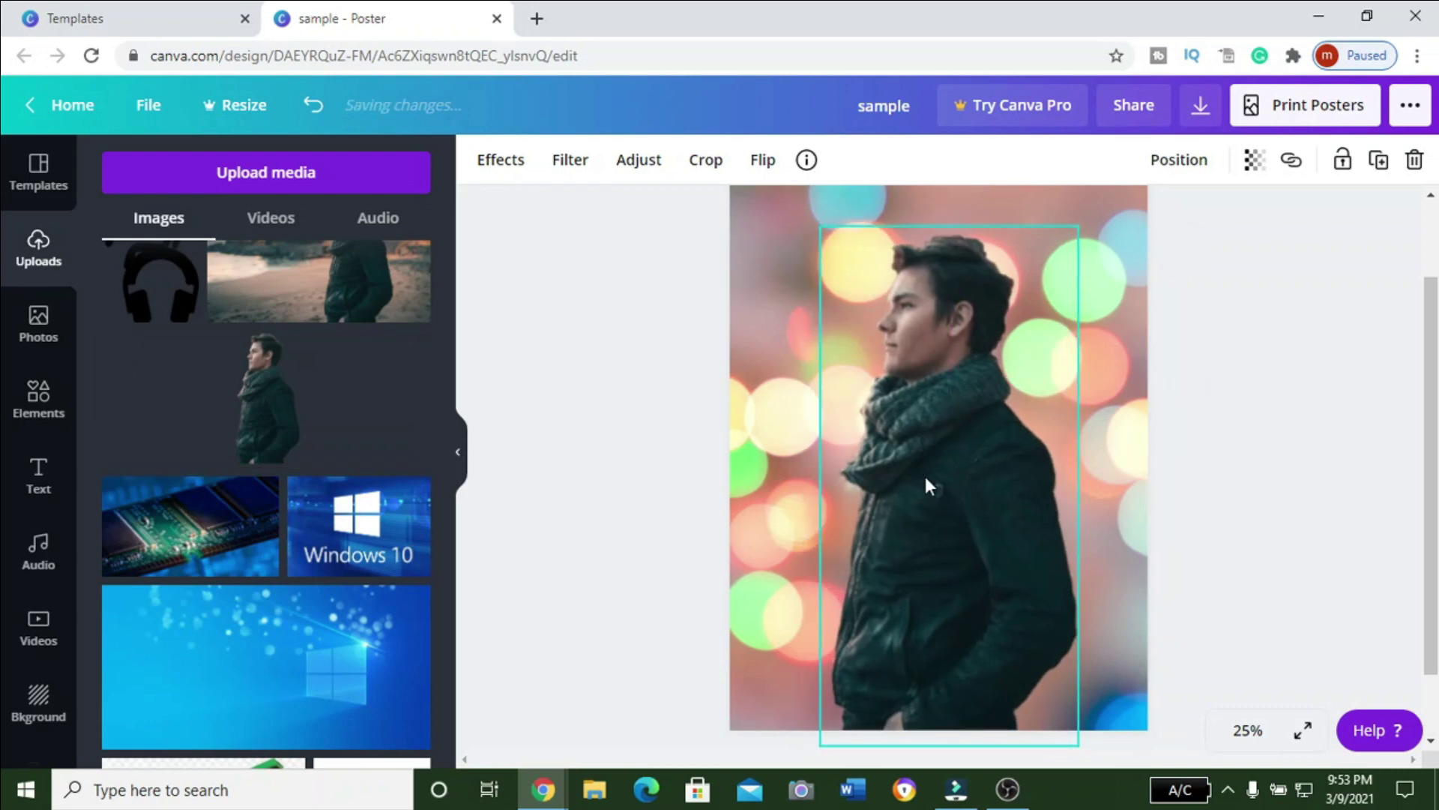
Detach the bokeh lights image from the poster's background and delete it.
{"action": "left_click", "coordinate": [1119, 656]}
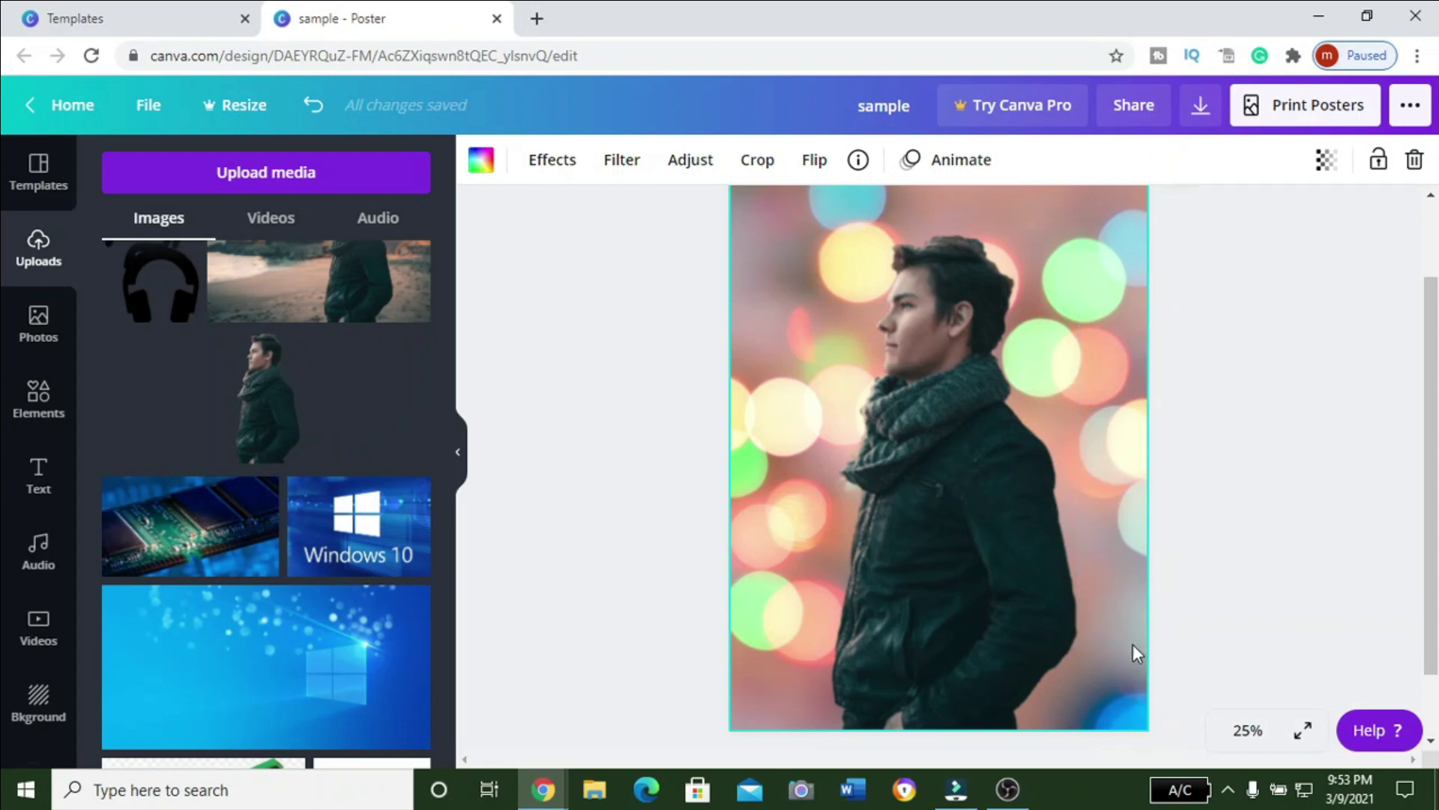
{"action": "right_click", "coordinate": [1128, 654]}
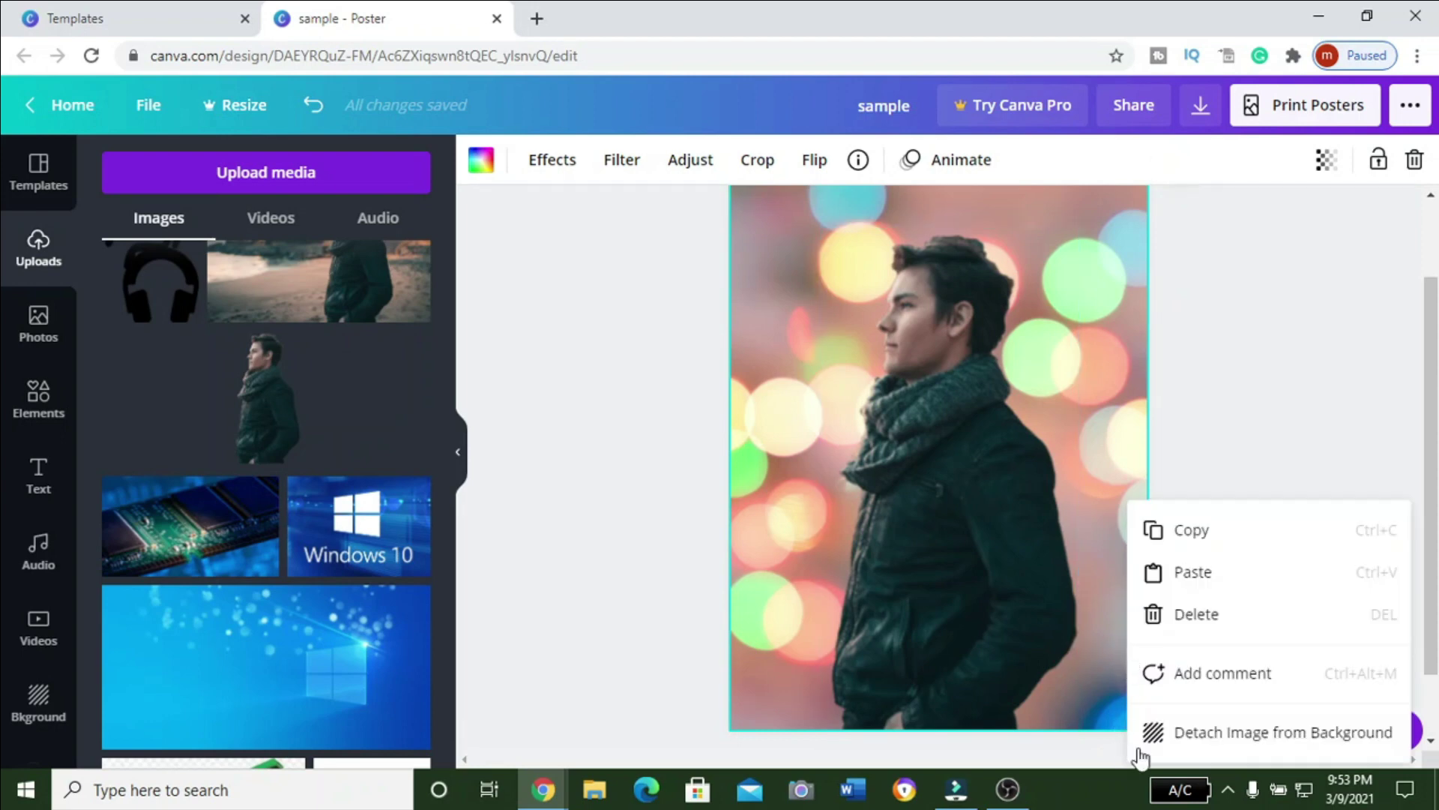
{"action": "left_click", "coordinate": [1193, 746]}
{"action": "key", "text": "Delete"}
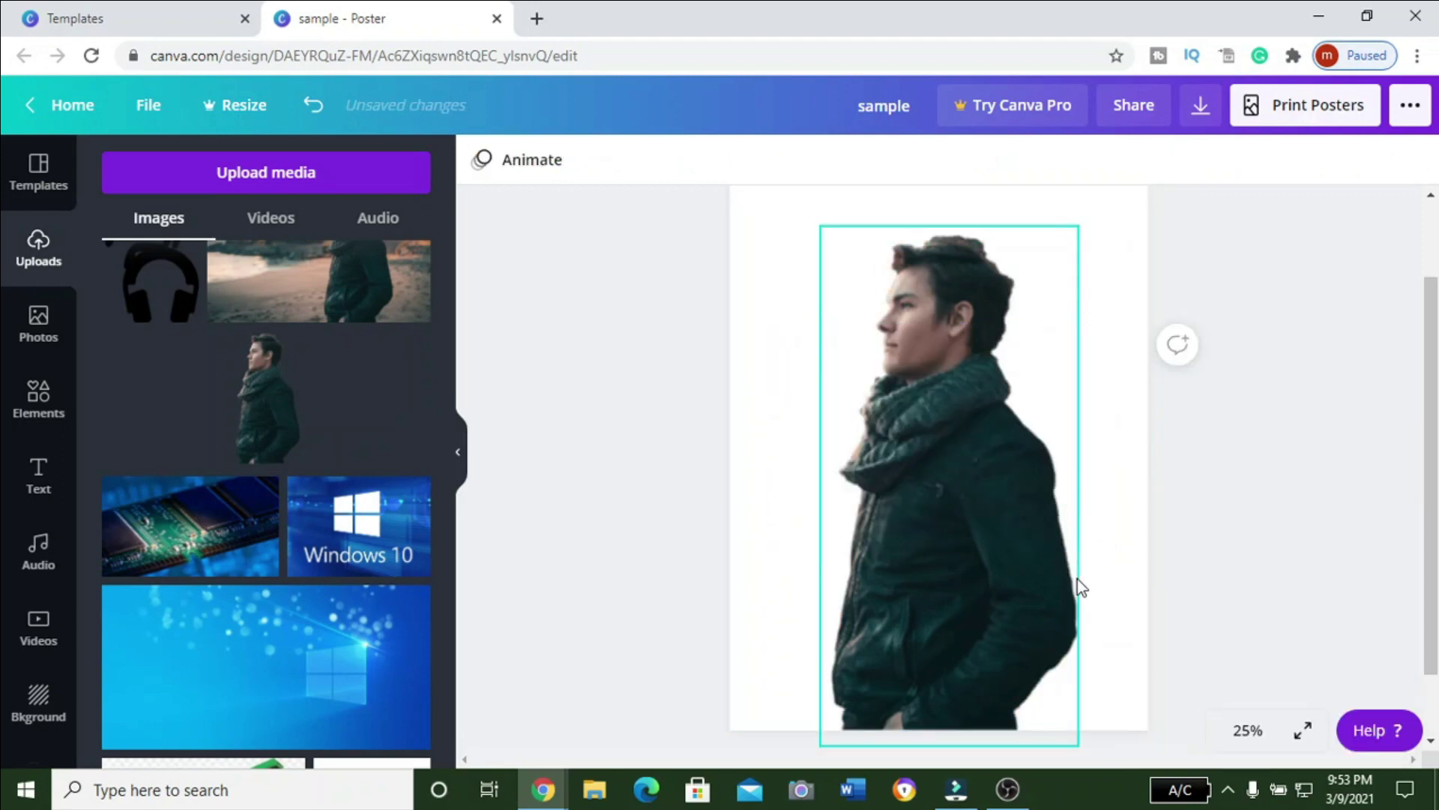
Search the Canva photo library for "garden".
{"action": "left_click", "coordinate": [36, 335]}
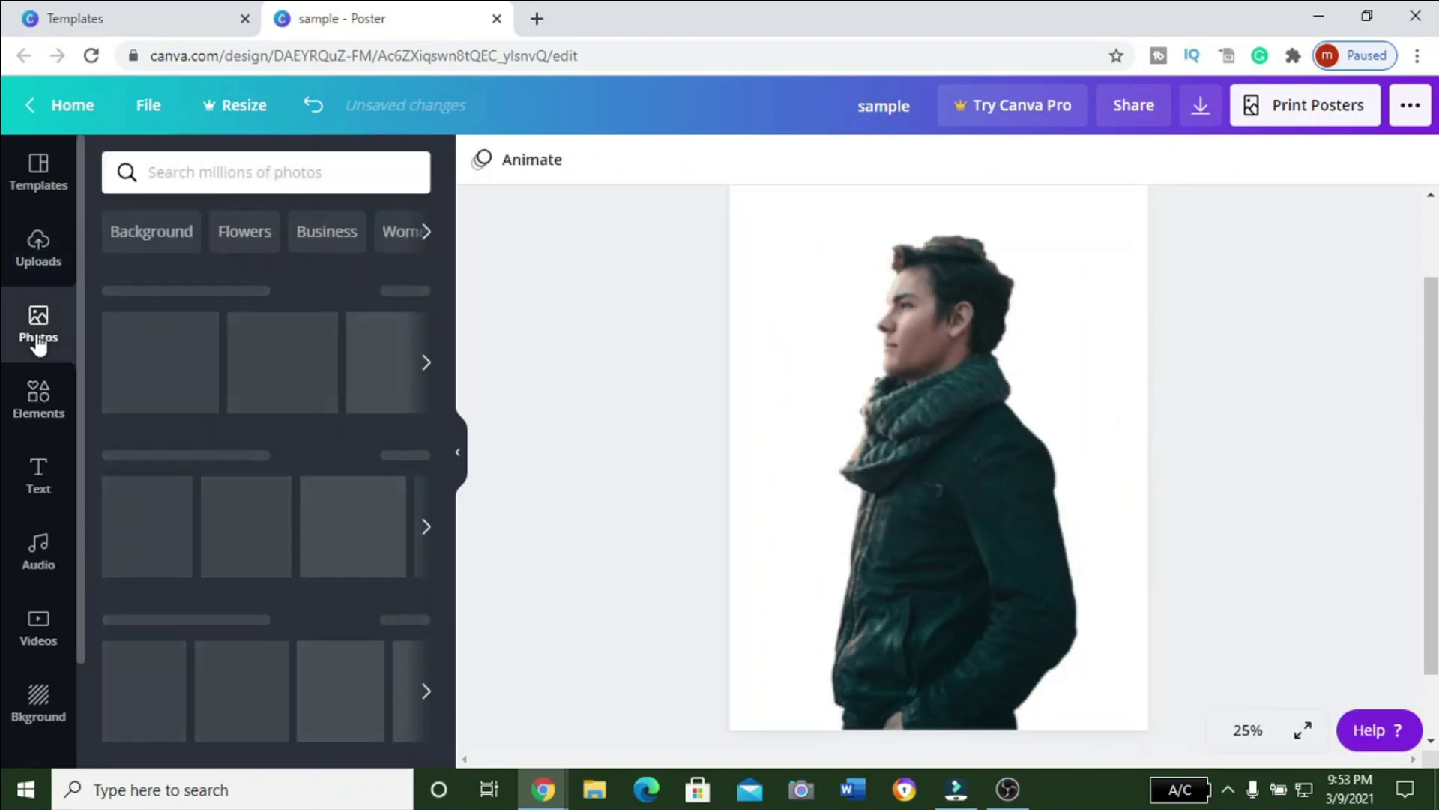
{"action": "scroll", "coordinate": [286, 525], "scroll_direction": "down", "scroll_amount": 6}
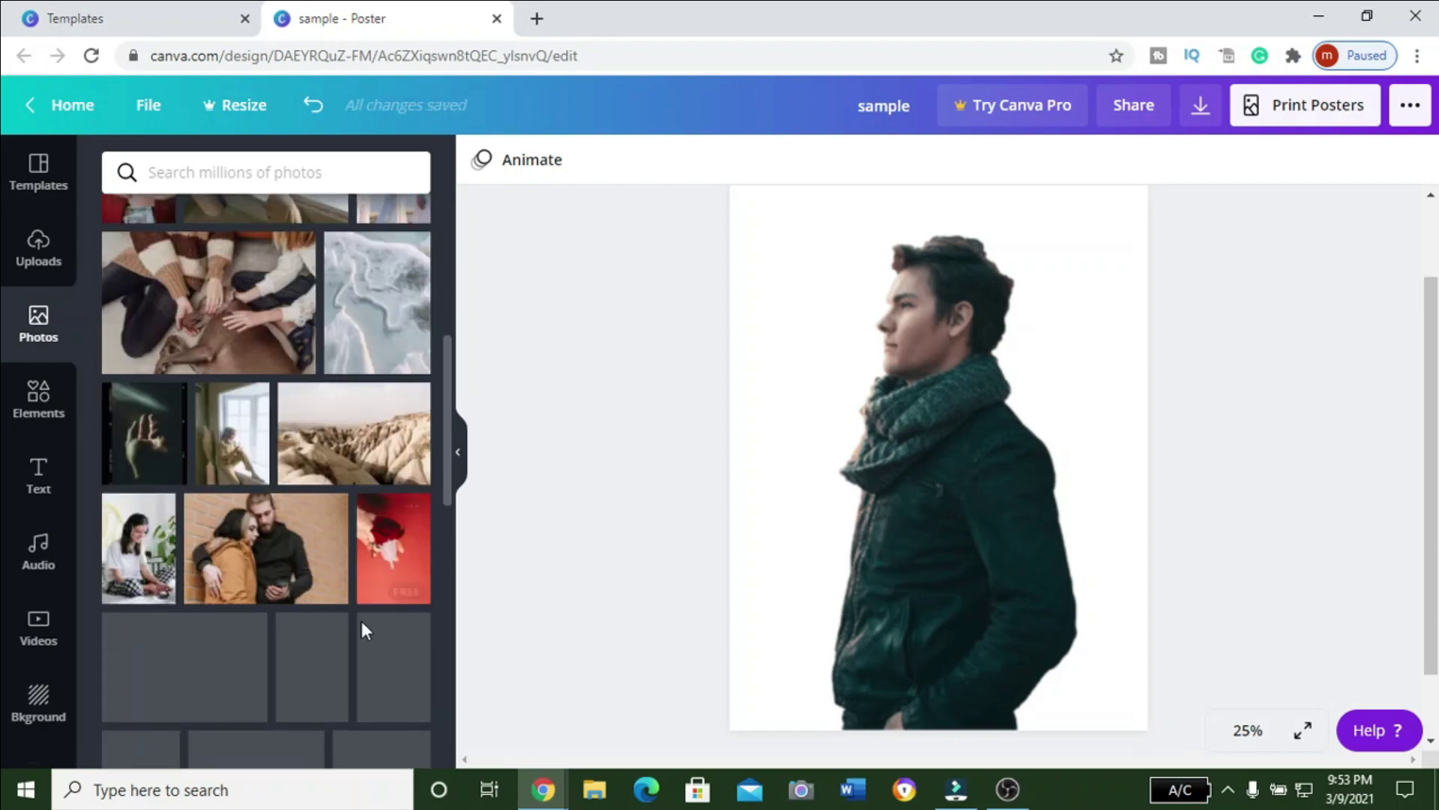
{"action": "scroll", "coordinate": [239, 285], "scroll_direction": "up", "scroll_amount": 3}
{"action": "scroll", "coordinate": [240, 285], "scroll_direction": "up", "scroll_amount": 3}
{"action": "left_click", "coordinate": [235, 173]}
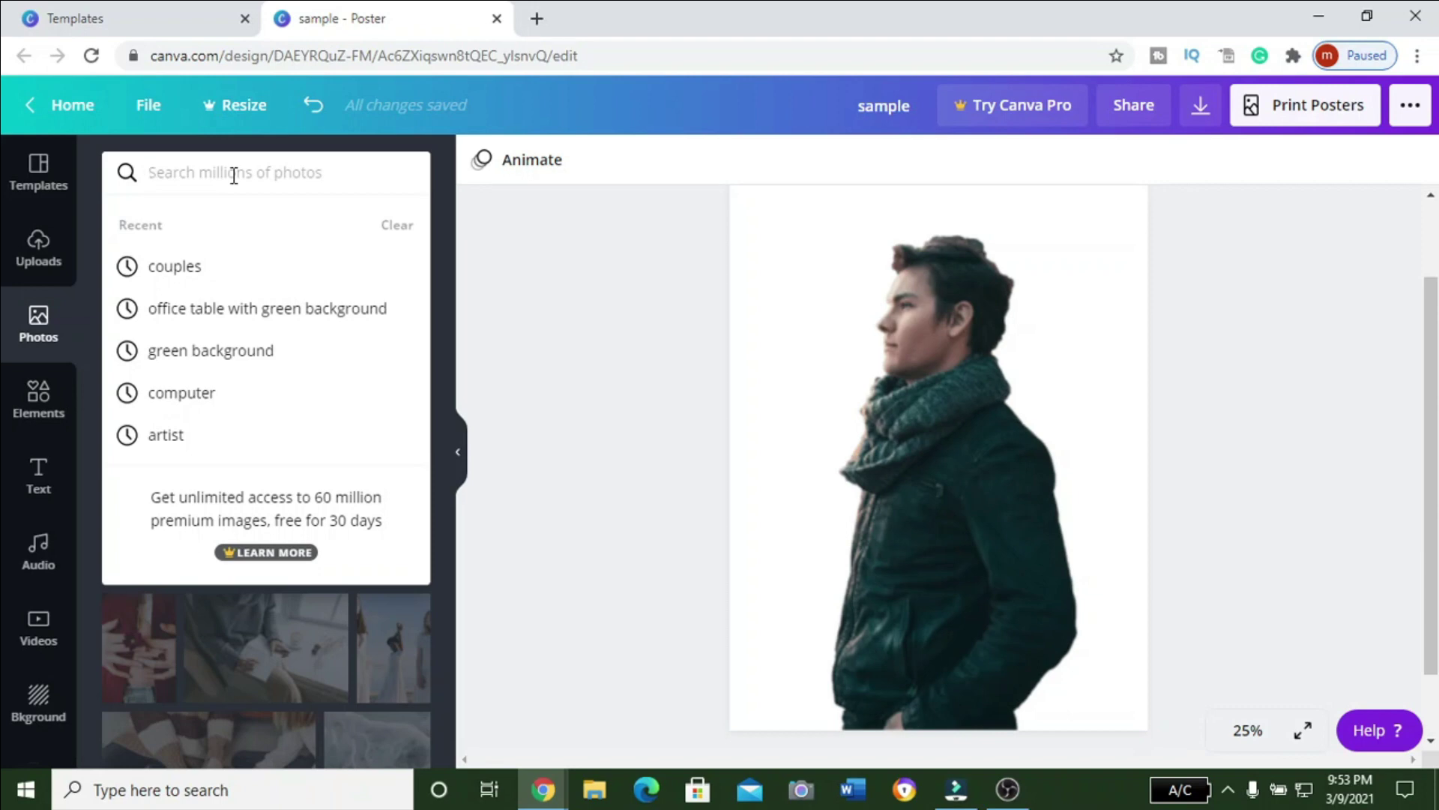
{"action": "type", "text": "garden"}
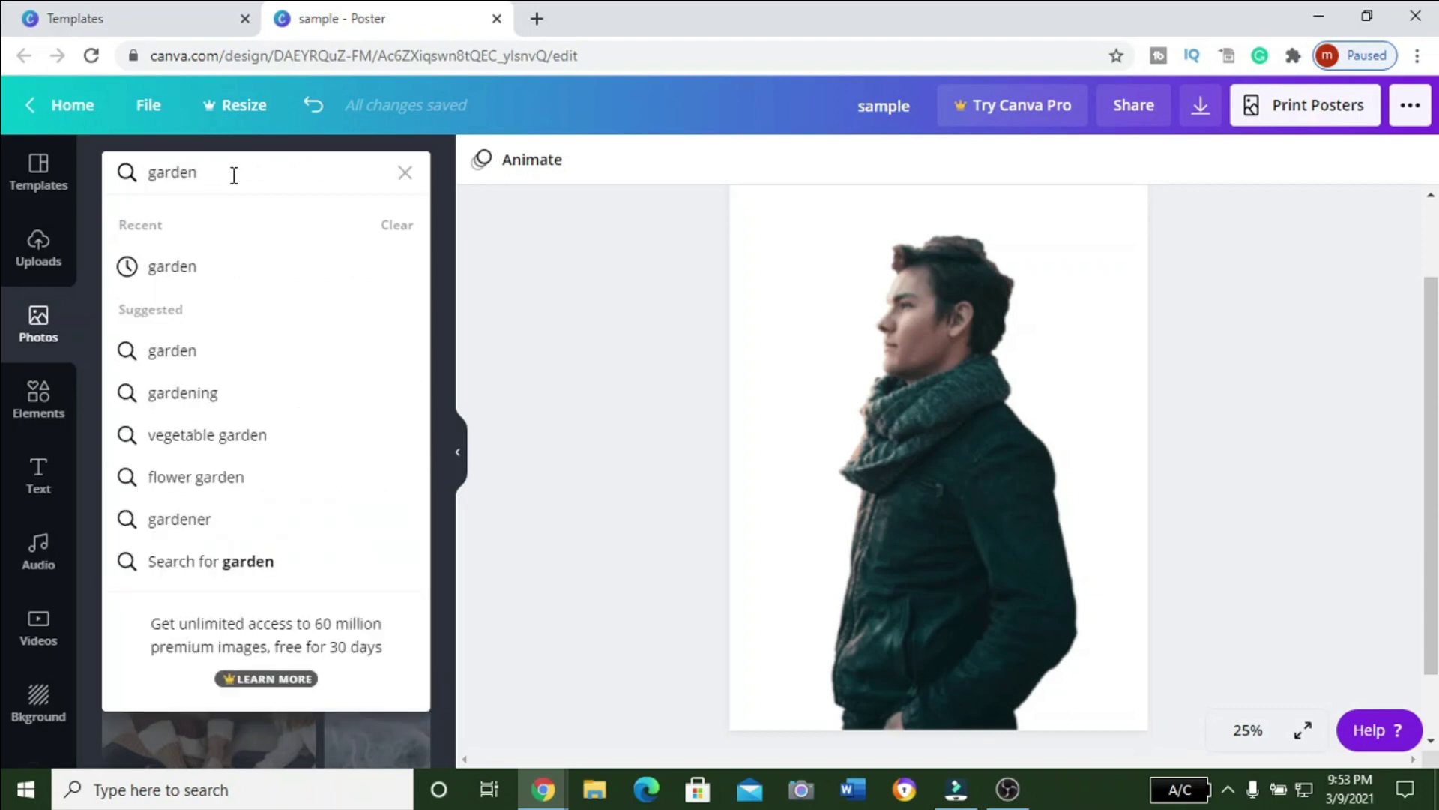
{"action": "key", "text": "Return"}
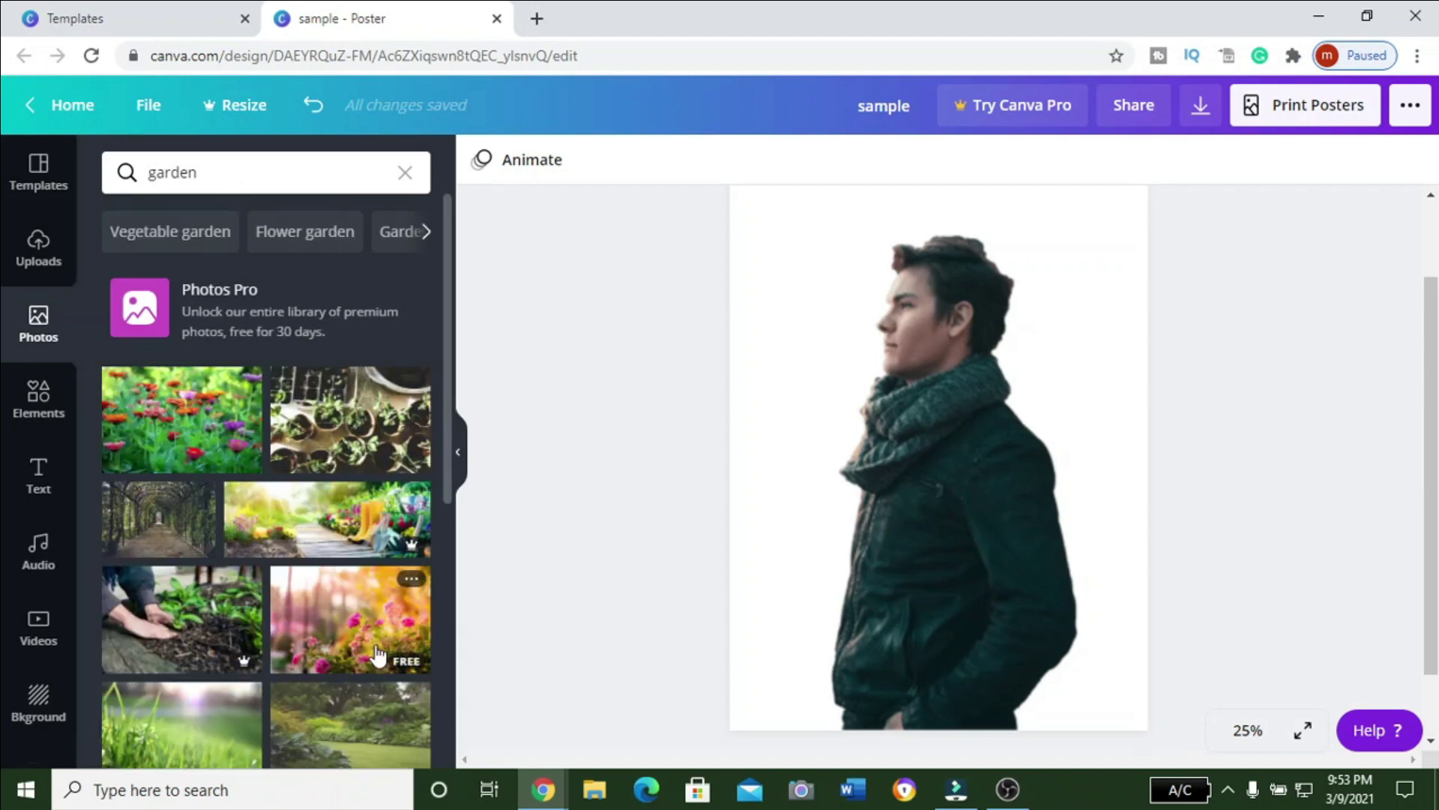
Add the free photo of the arched, vine-covered garden path and set it as the poster's background behind the man.
{"action": "scroll", "coordinate": [293, 606], "scroll_direction": "down", "scroll_amount": 5}
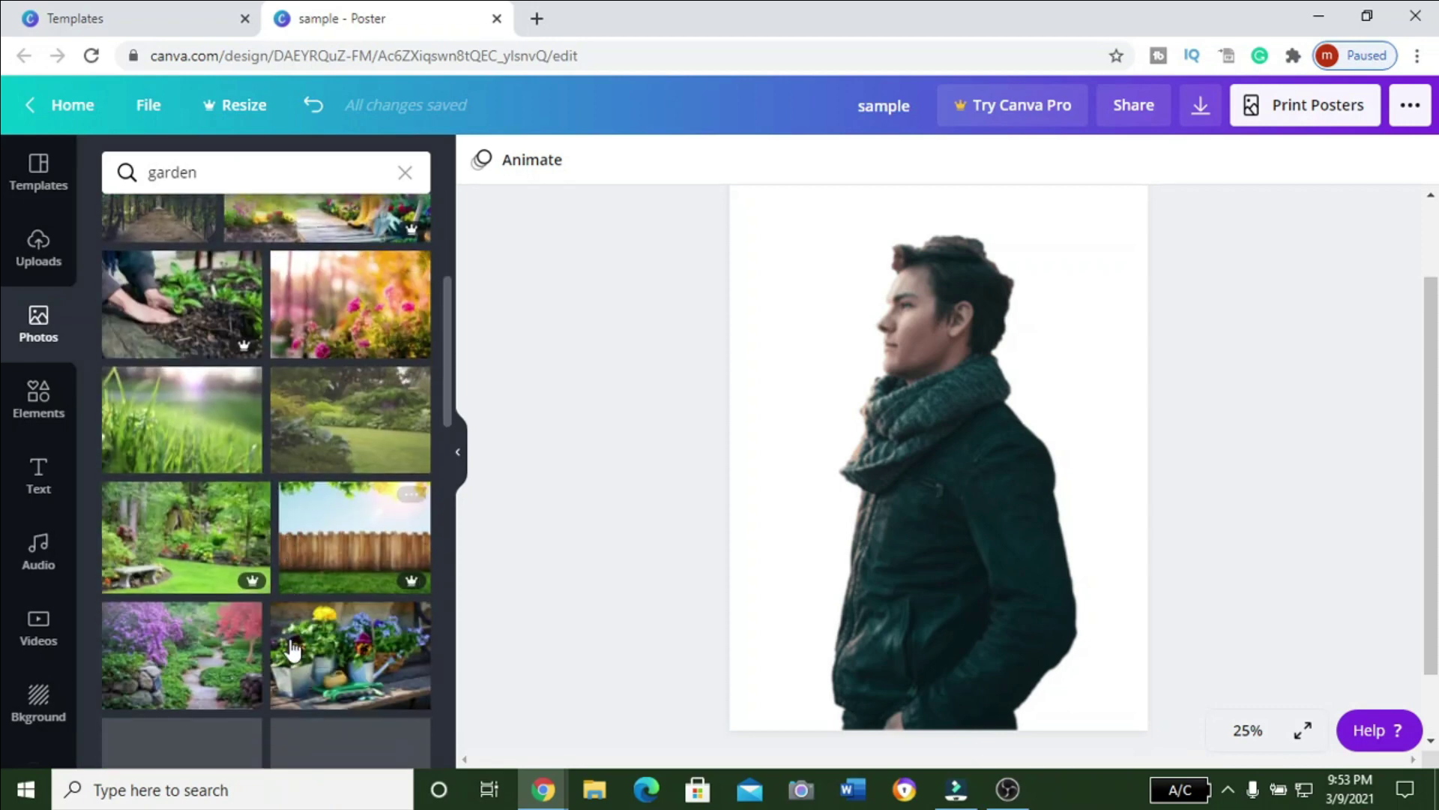
{"action": "scroll", "coordinate": [289, 637], "scroll_direction": "up", "scroll_amount": 4}
{"action": "left_click", "coordinate": [159, 424]}
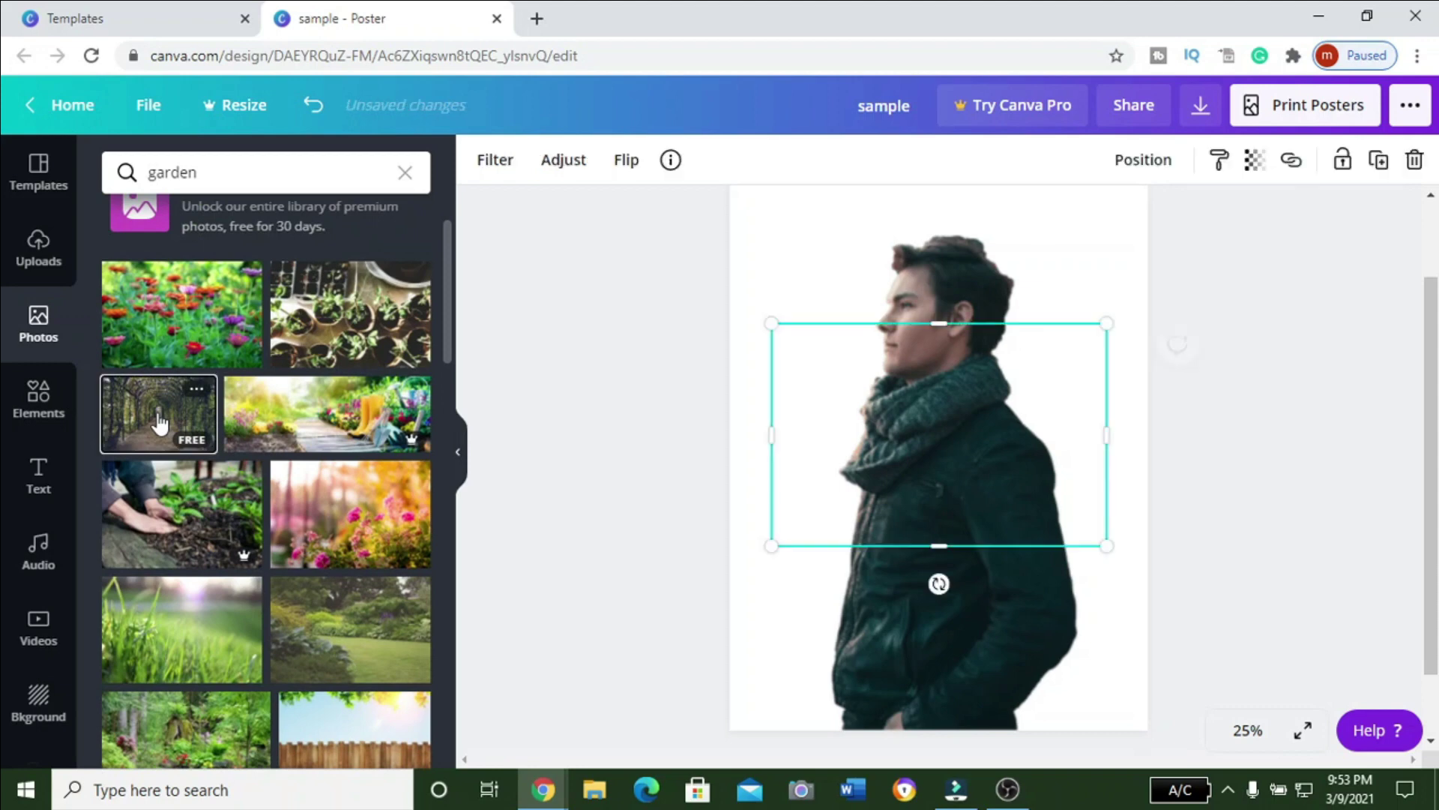
{"action": "right_click", "coordinate": [941, 318]}
{"action": "left_click", "coordinate": [1016, 737]}
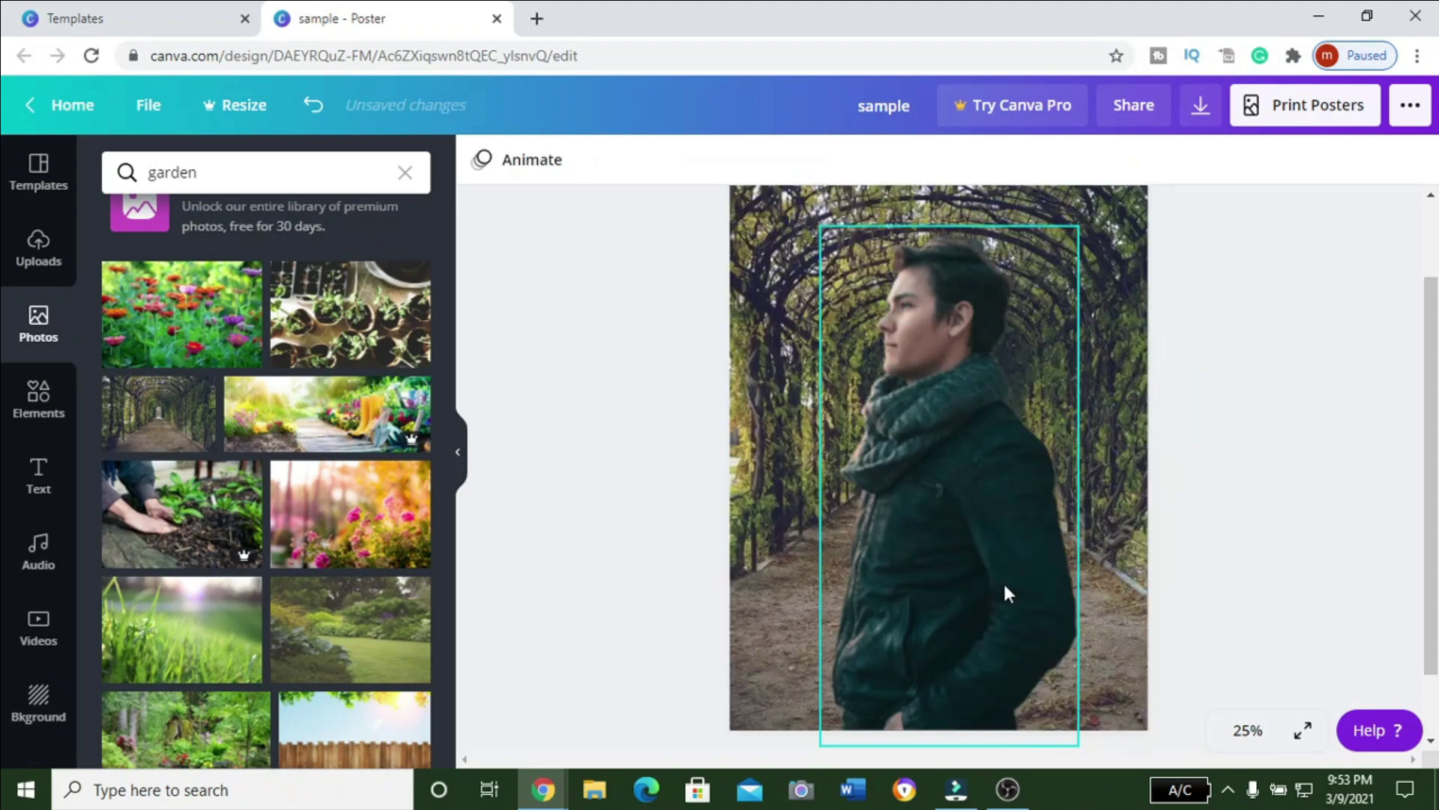
{"action": "left_click", "coordinate": [1140, 534]}
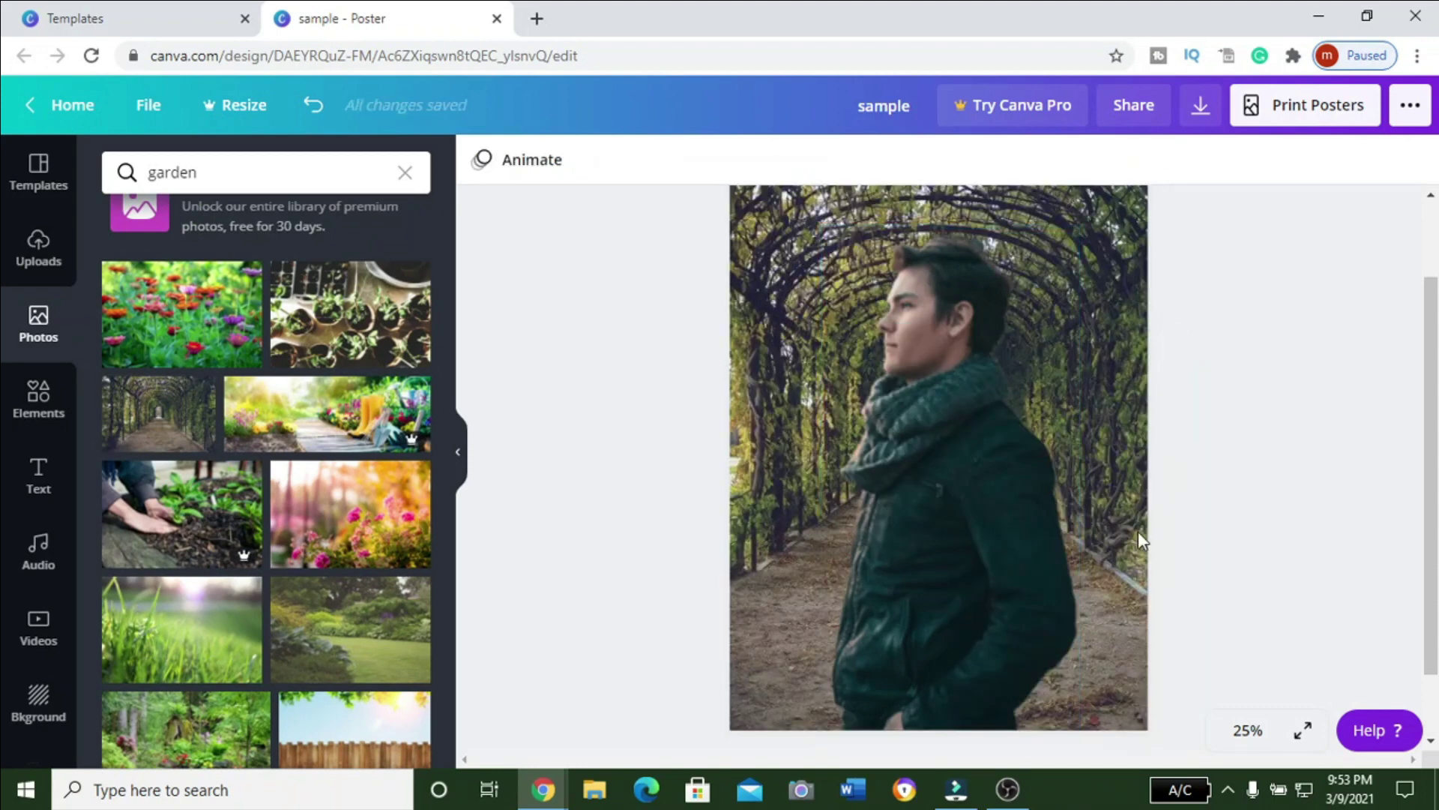